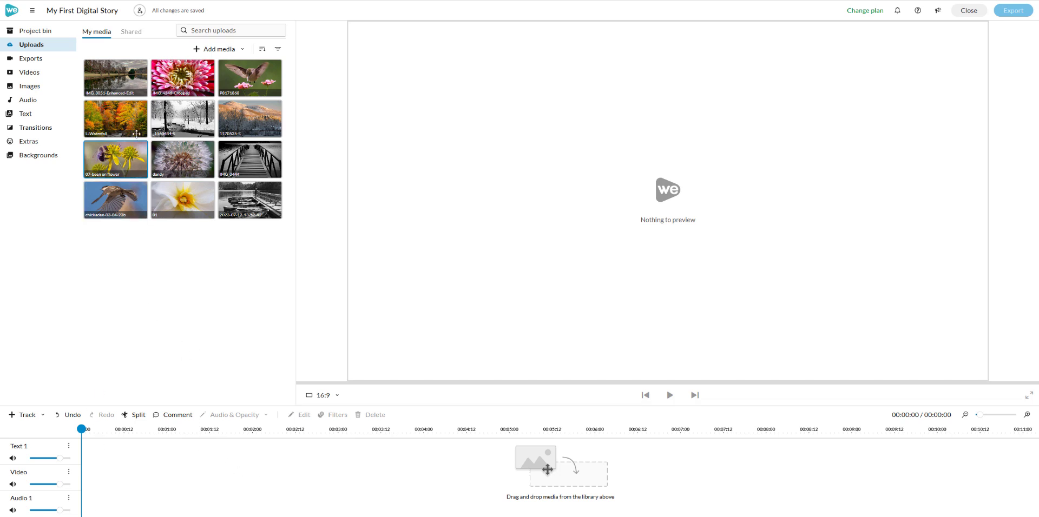
- Preview the featured animated and solid backgrounds, then browse the full set of solid colours including pink and tan
click(48, 158)
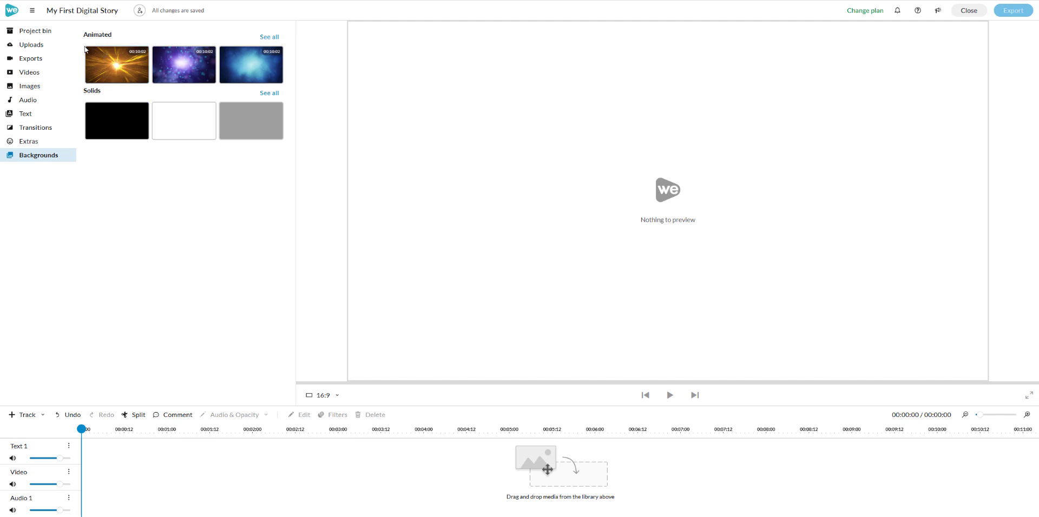
click(110, 64)
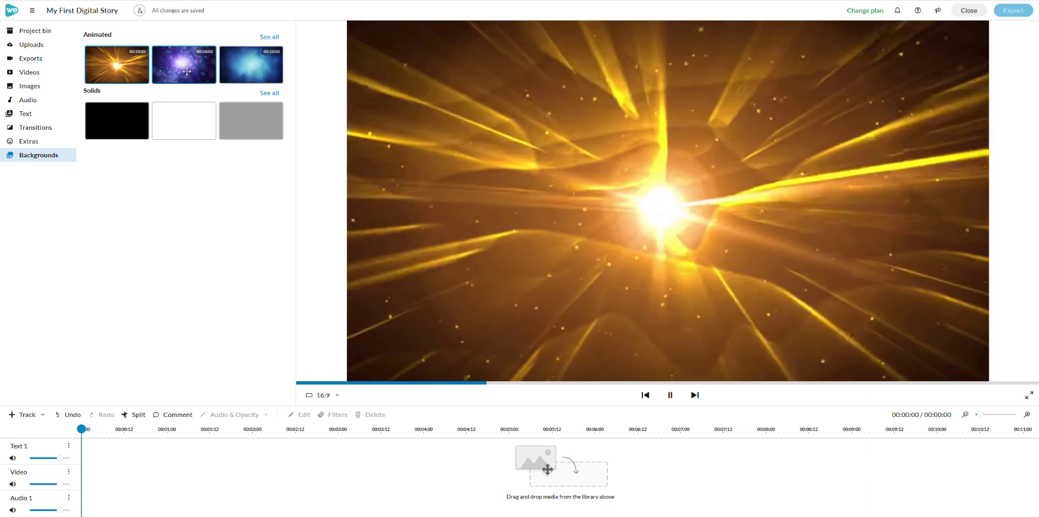
click(187, 72)
click(132, 117)
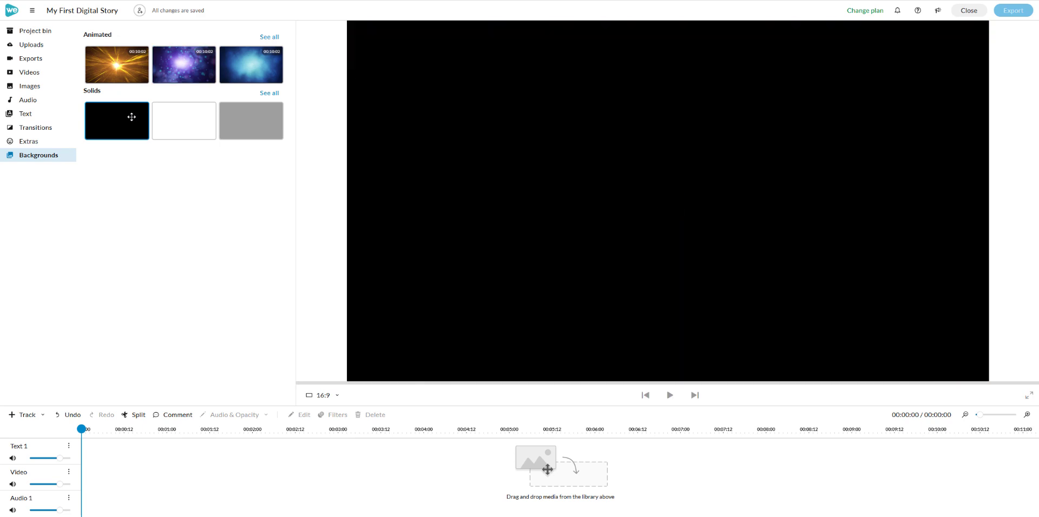
click(184, 119)
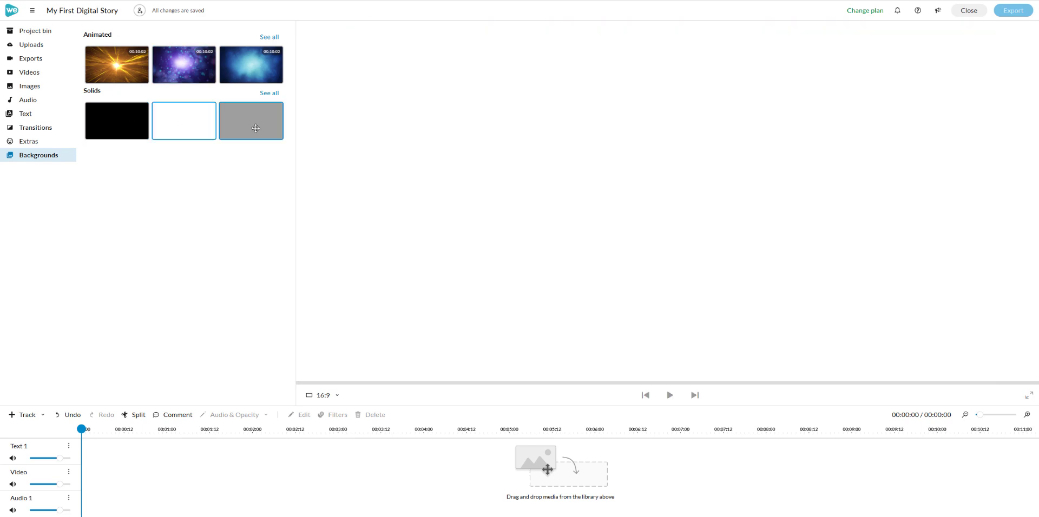
click(270, 93)
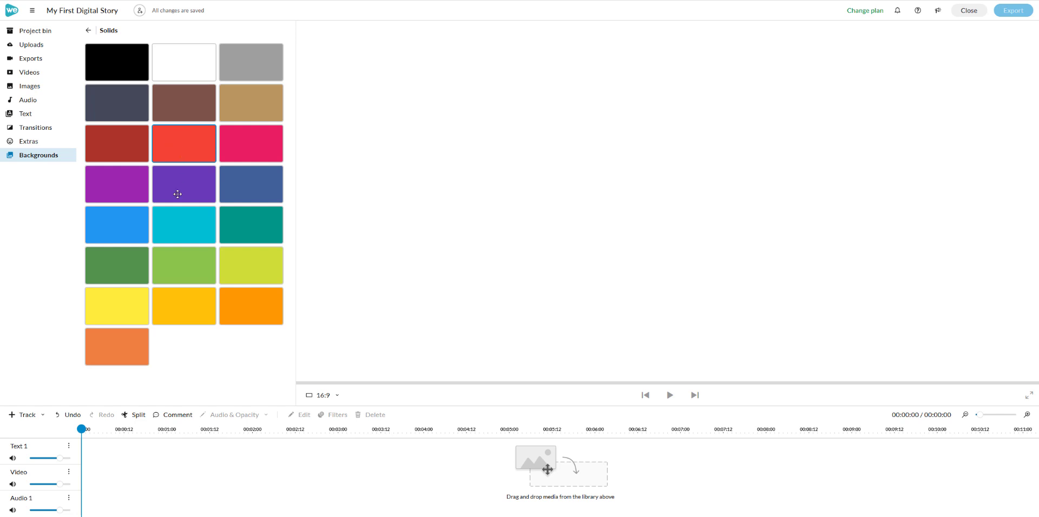
click(177, 194)
click(255, 149)
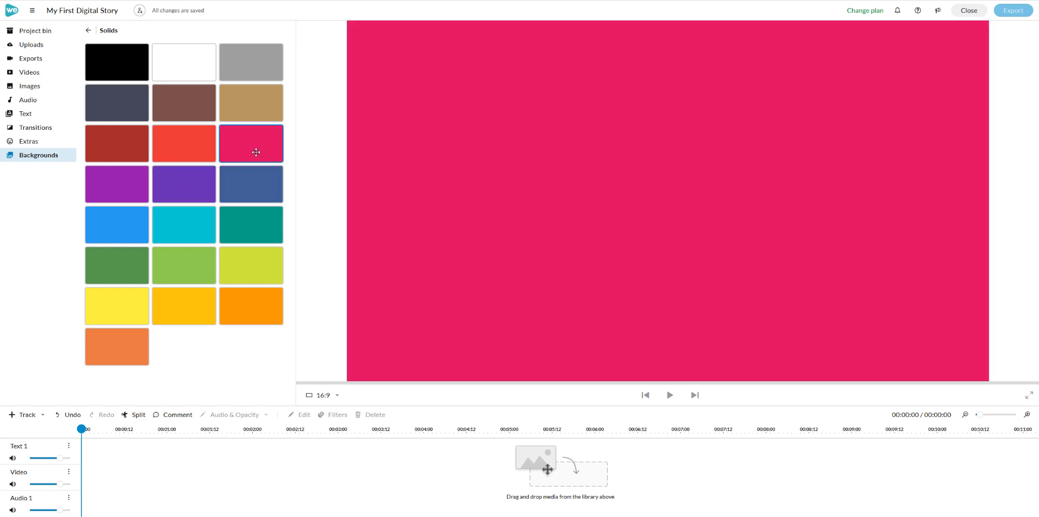
click(256, 102)
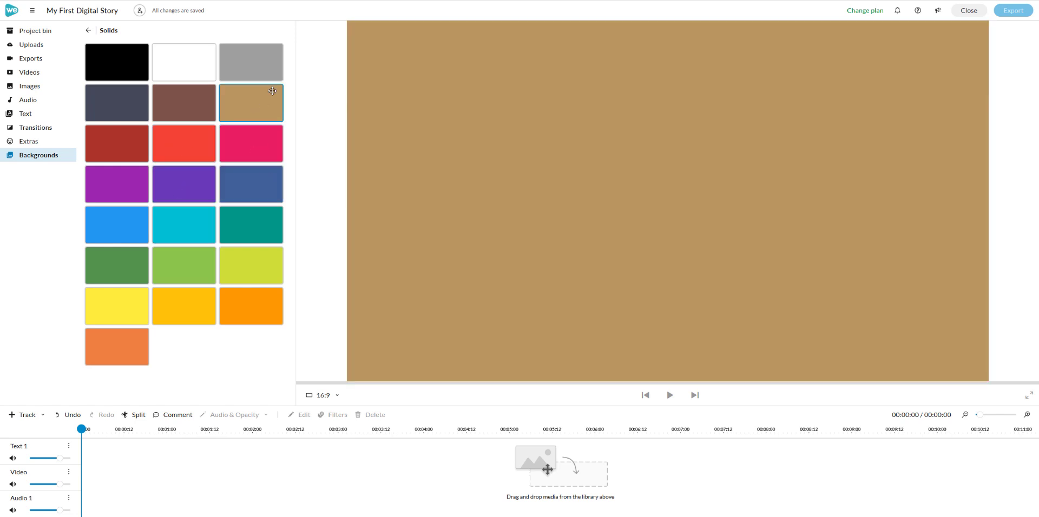
click(89, 31)
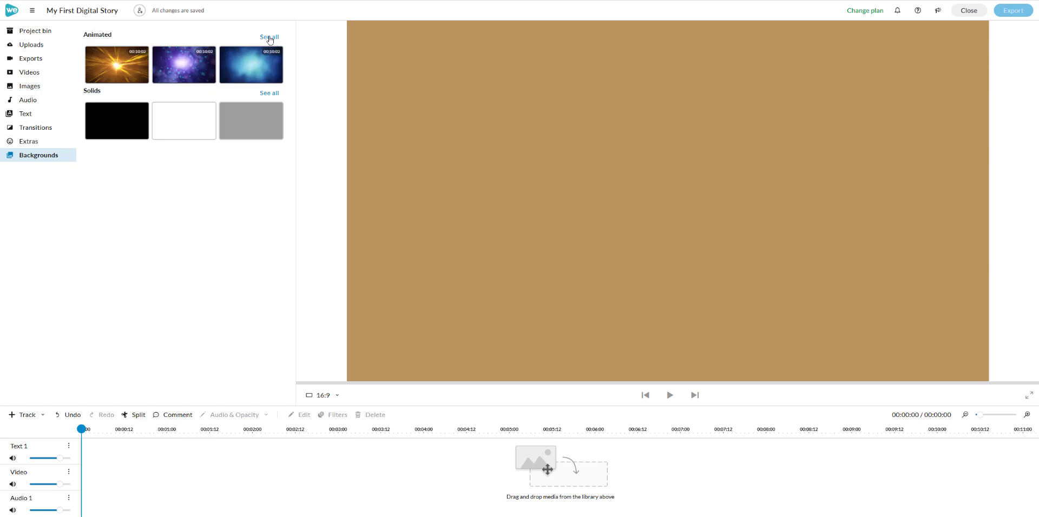
- Preview several animated backgrounds and place the golden light-burst one at the start of the Text 1 track
click(270, 37)
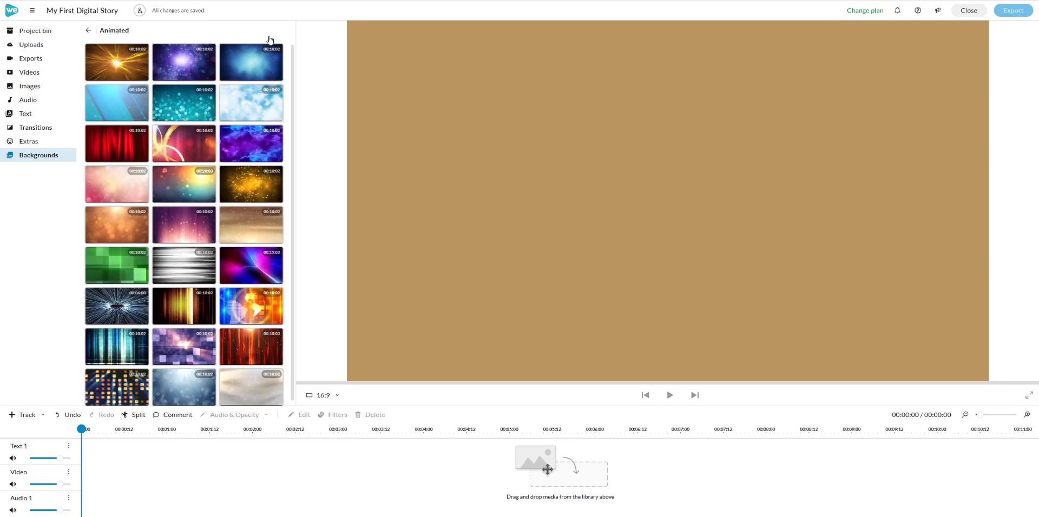
click(244, 211)
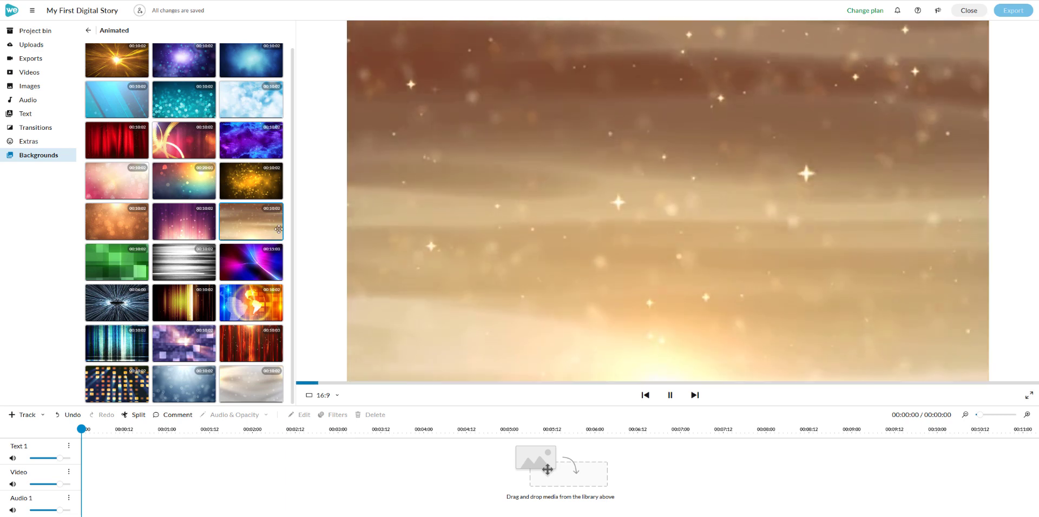
click(190, 141)
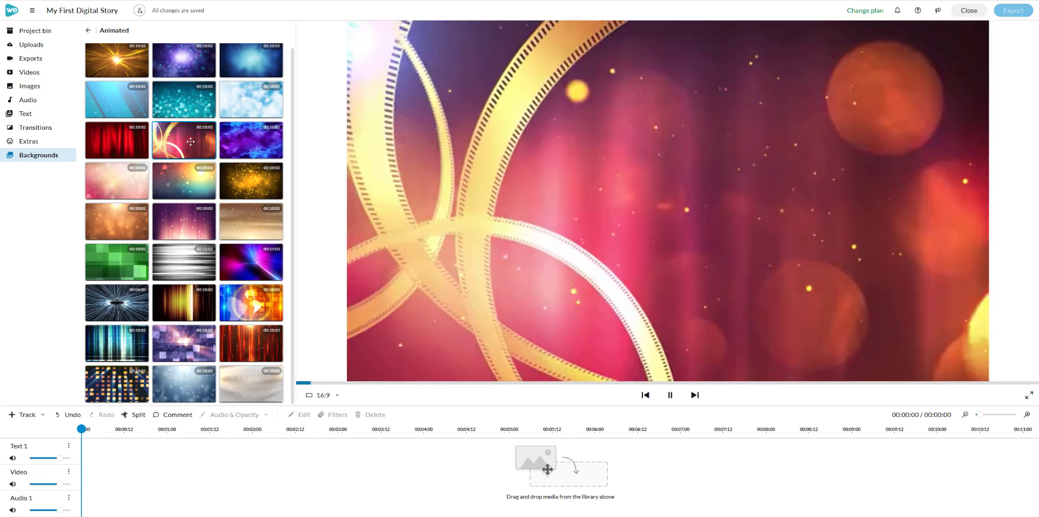
click(143, 154)
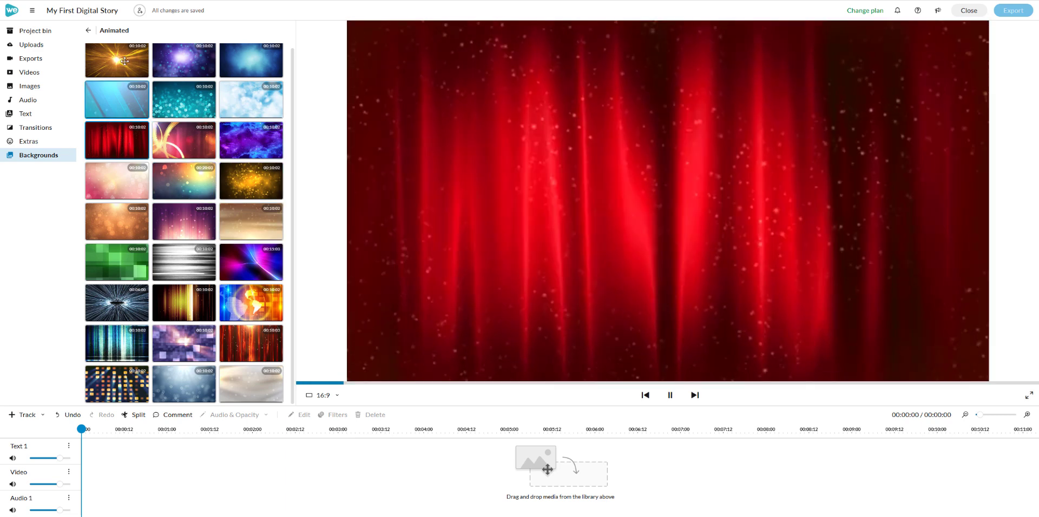
click(125, 64)
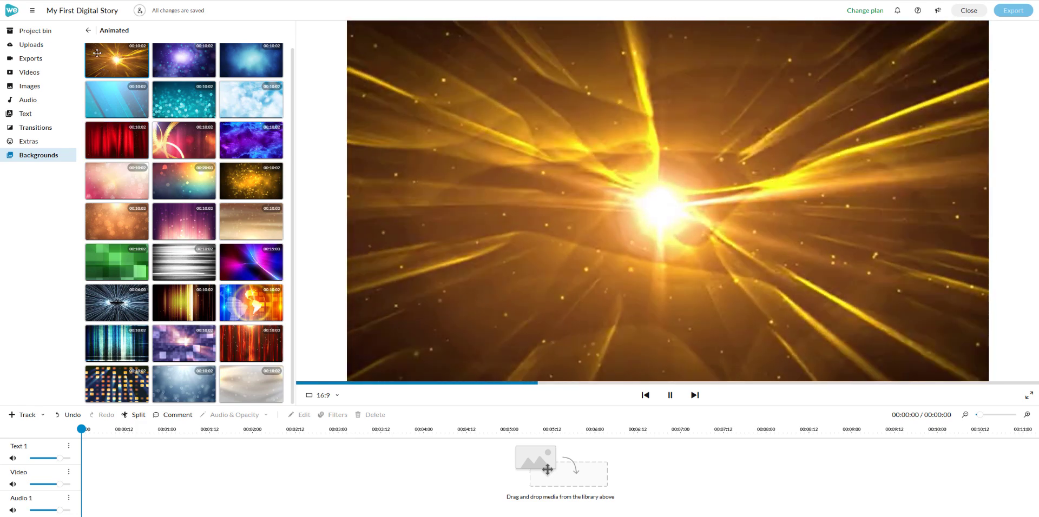
drag(111, 53, 92, 451)
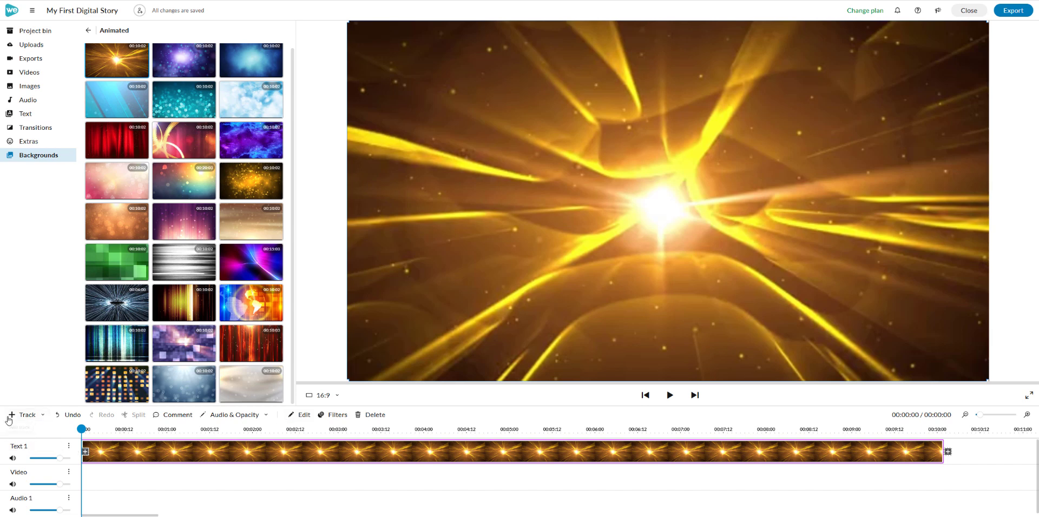
- Add a new video track above Text 1 and name it Text 2
click(43, 418)
click(44, 431)
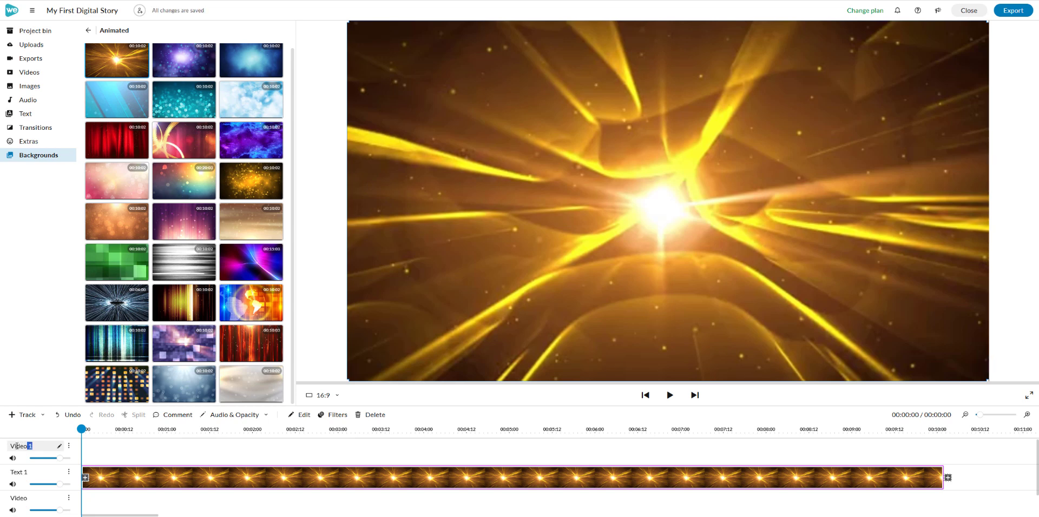
drag(17, 446, 2, 448)
text(Text 2)
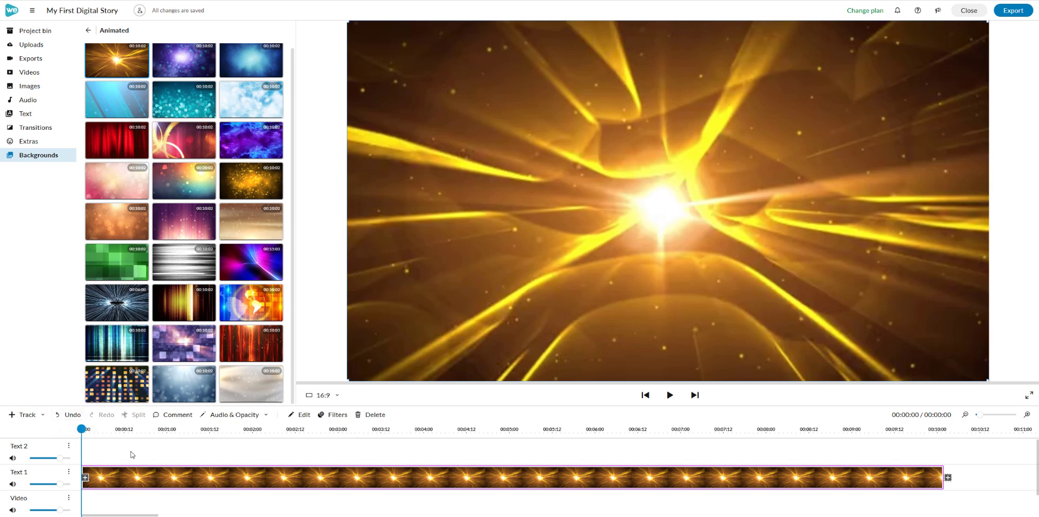
- Place the first plain "Sample" title style at the start of the Text 2 track
click(34, 115)
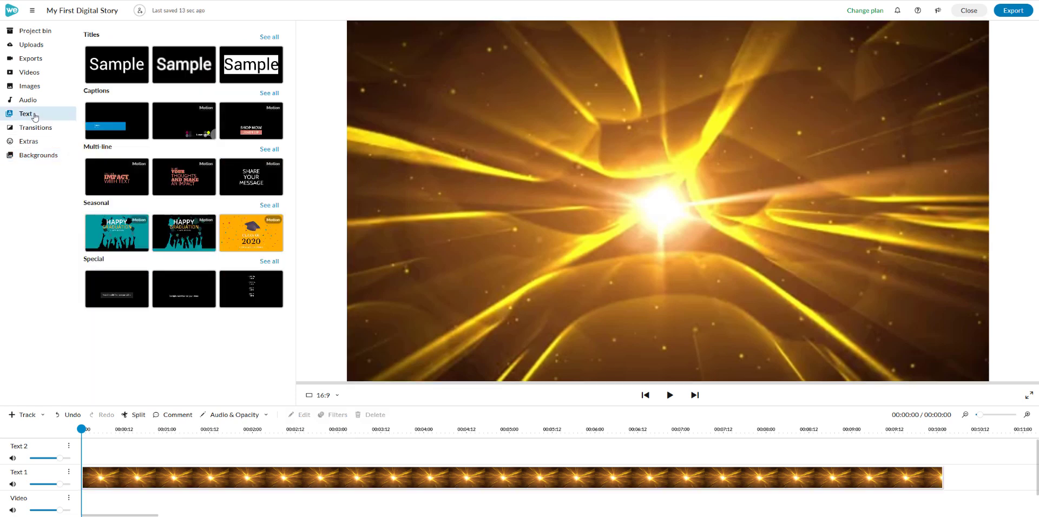
click(114, 66)
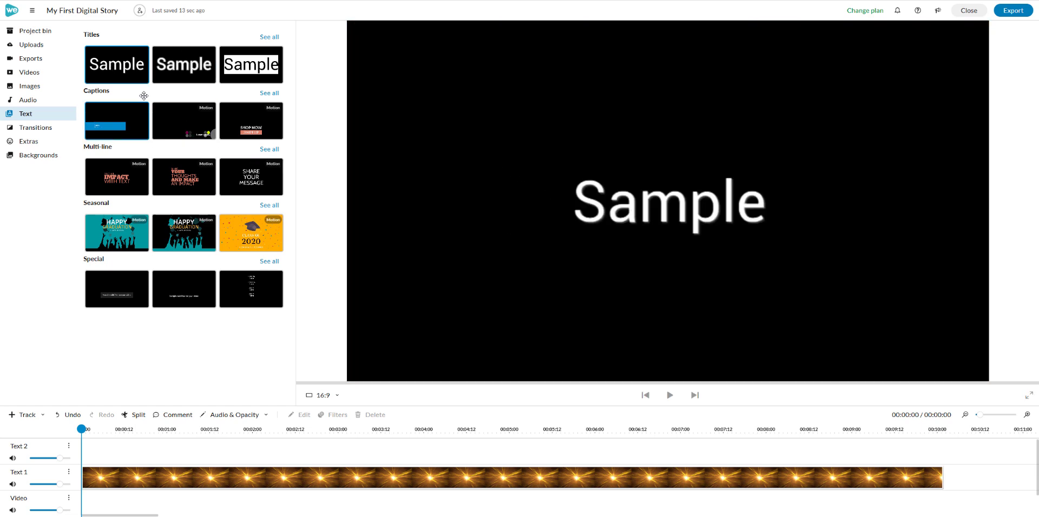
drag(124, 65, 86, 448)
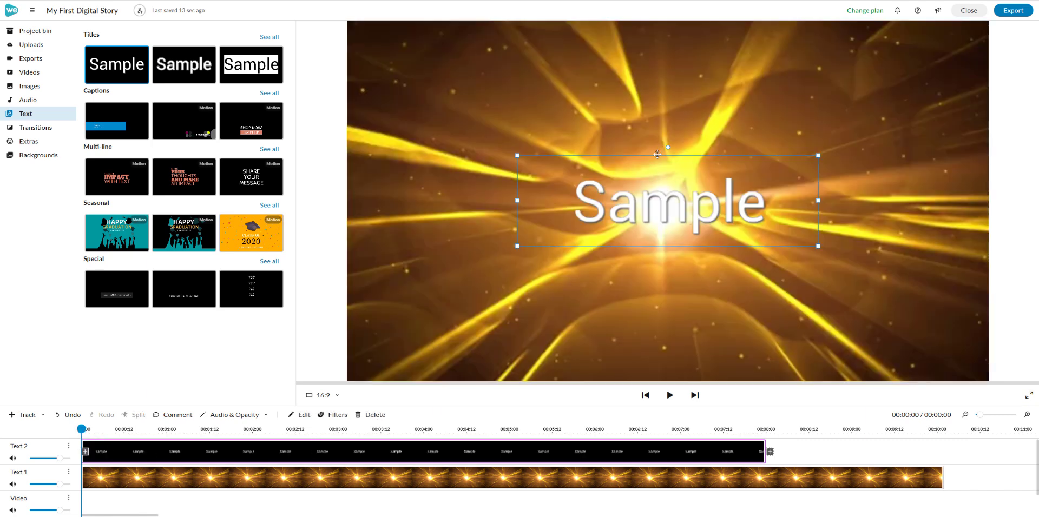
- Change the title text to "Everyone Has a Story" and move it up to about x 523, y 183 in the frame
double_click(584, 198)
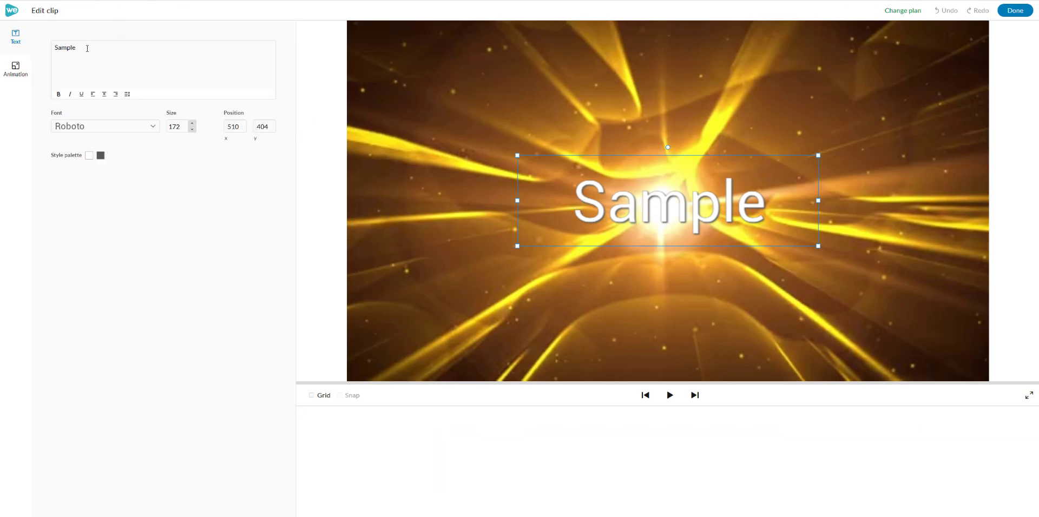
drag(87, 48, 40, 54)
text(Ev)
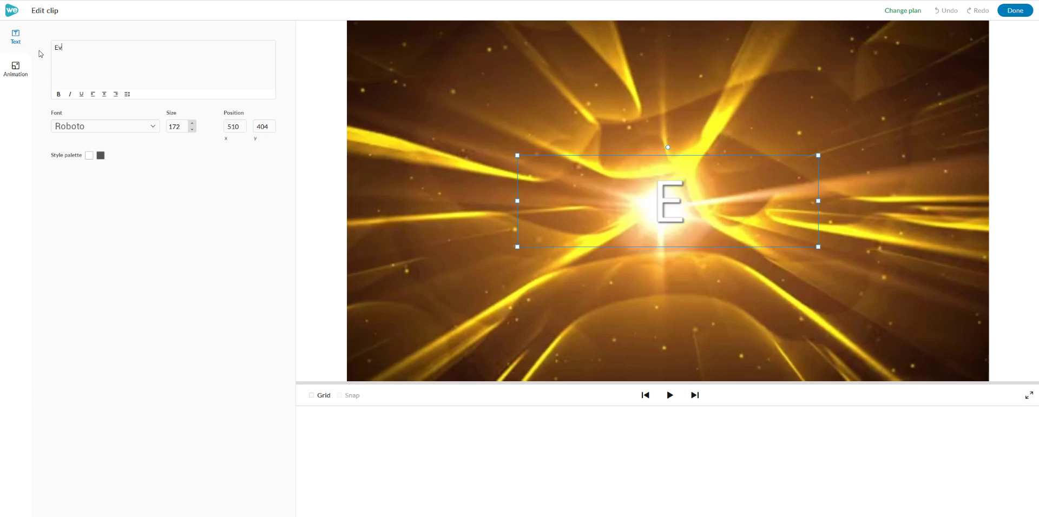
text(eryon)
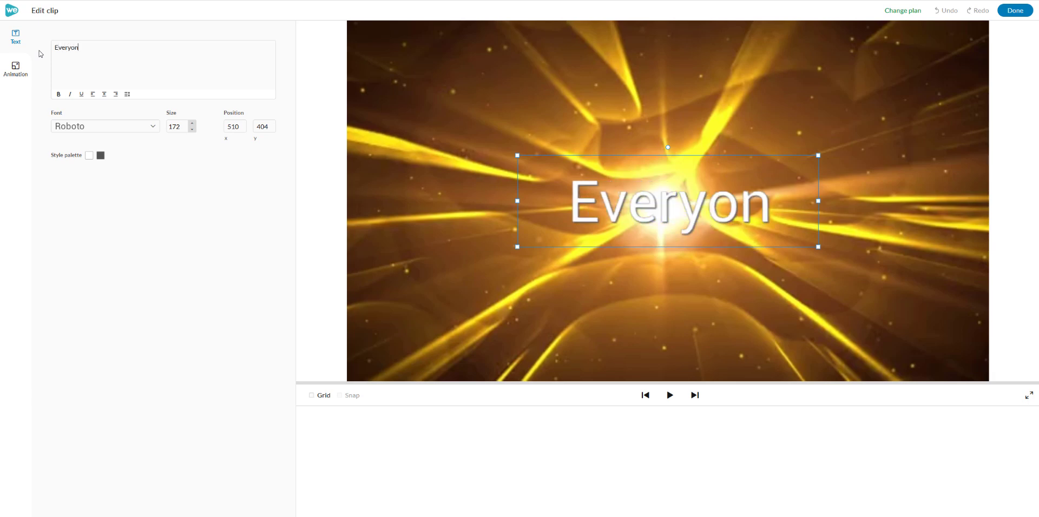
text(e Has)
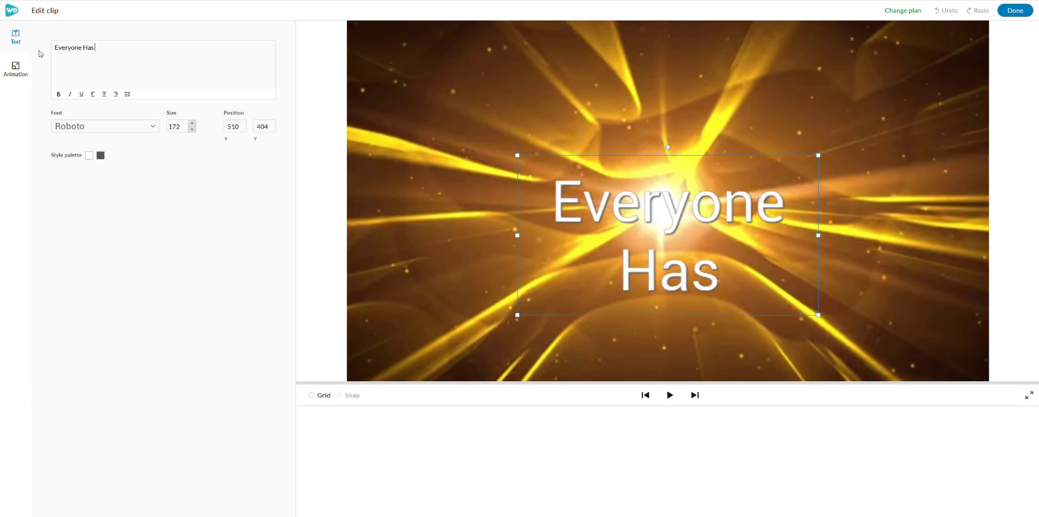
text( a Story)
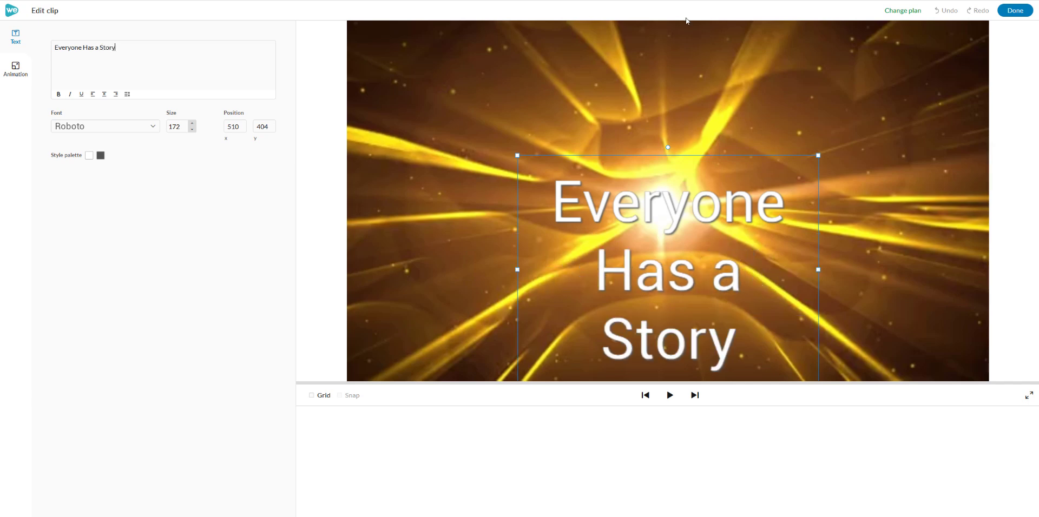
drag(680, 247, 670, 184)
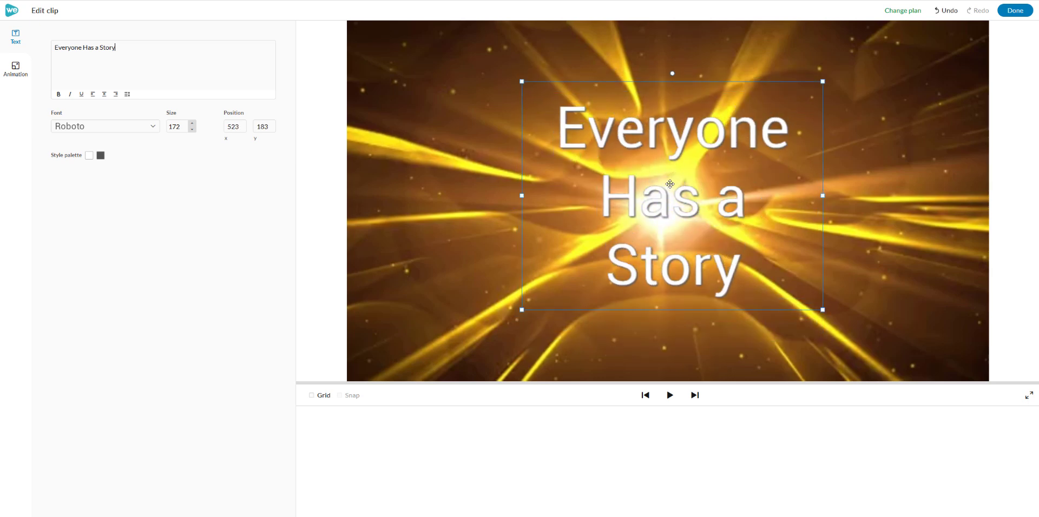
- Animate the title with a start scale of about 0.21 growing to the full-size end position, and preview the animation
click(17, 70)
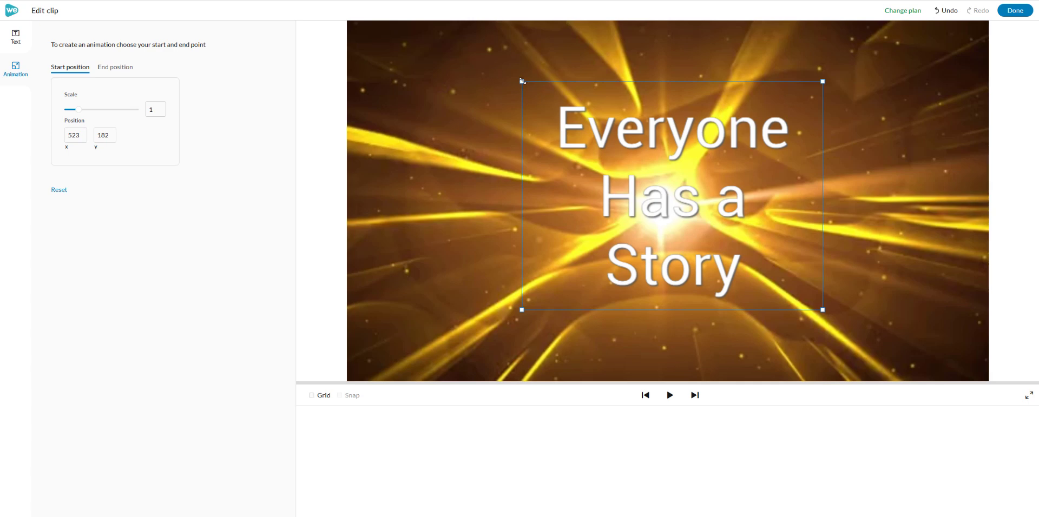
drag(522, 81, 578, 171)
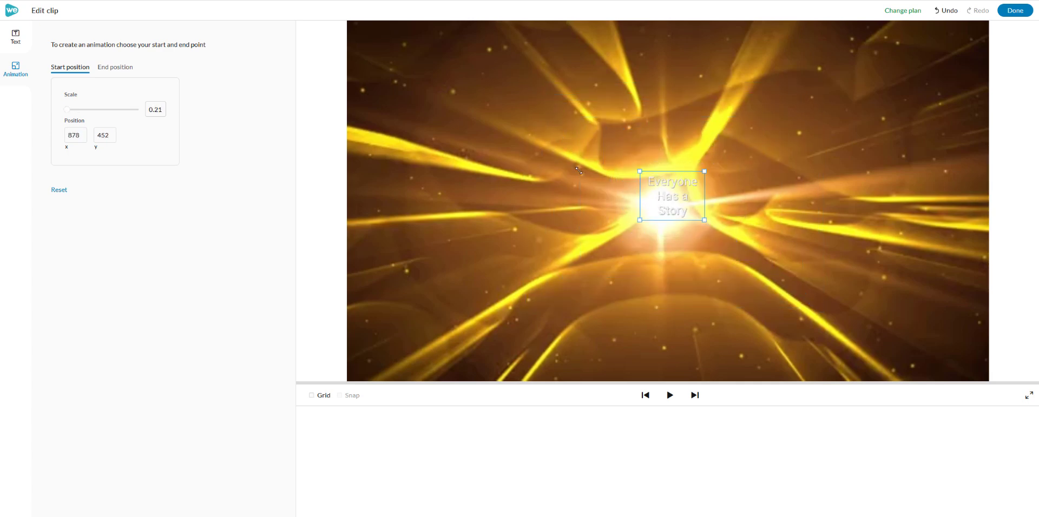
click(124, 70)
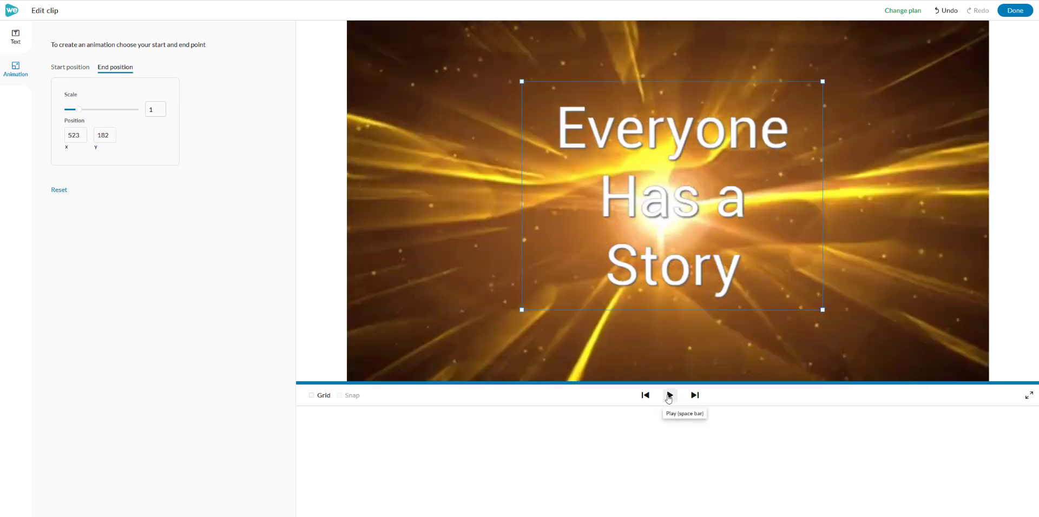
click(669, 396)
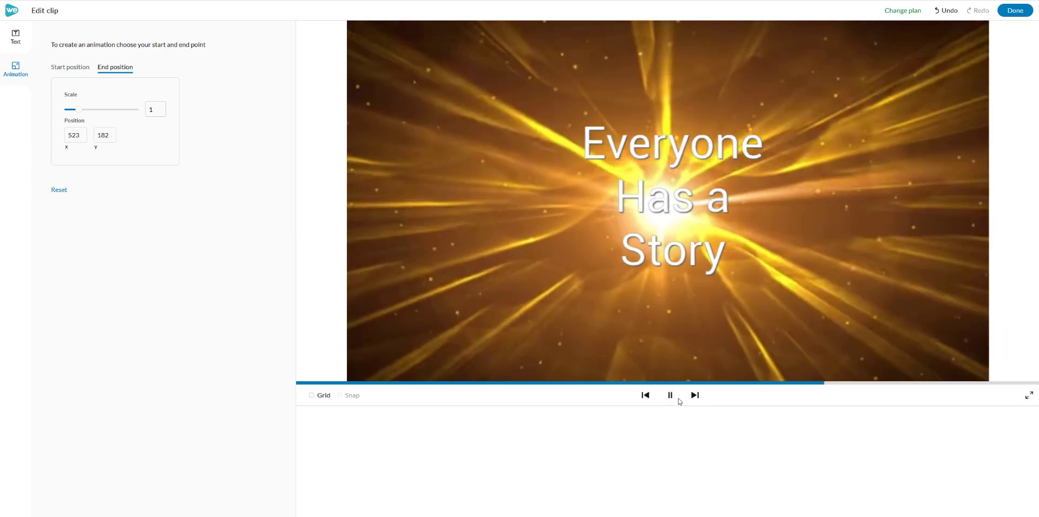
click(1015, 10)
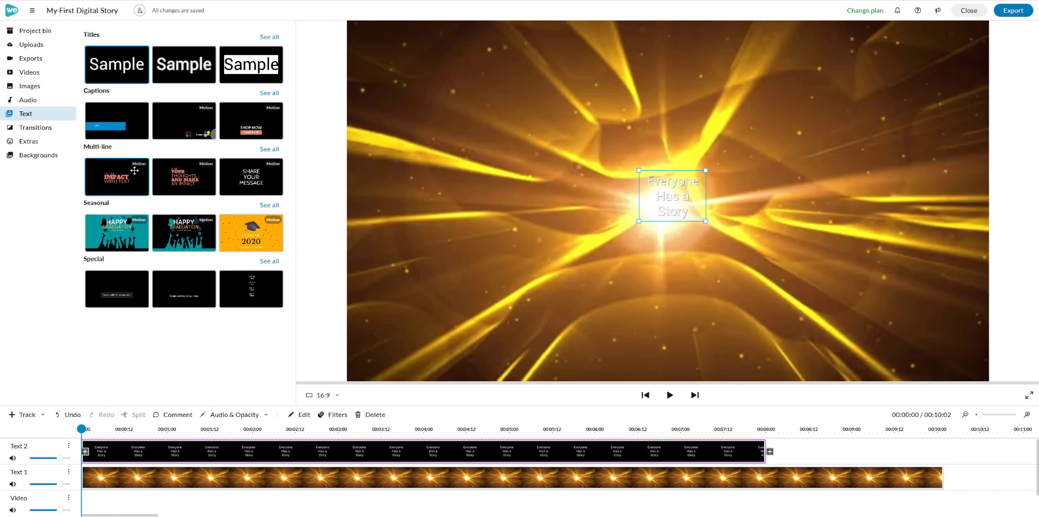
- Add the blue-white light-streak animated background to the Text 1 track directly after the golden light-burst clip
click(25, 157)
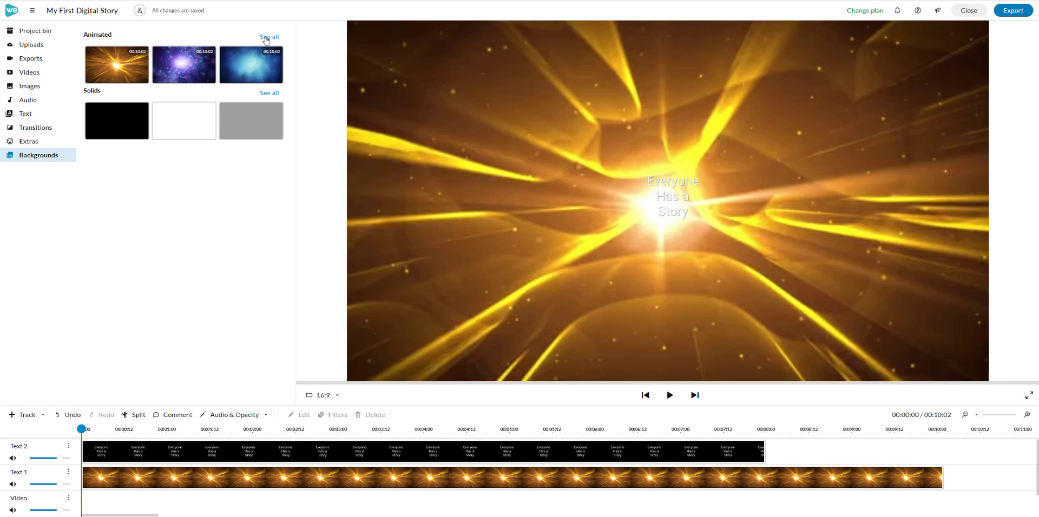
click(269, 38)
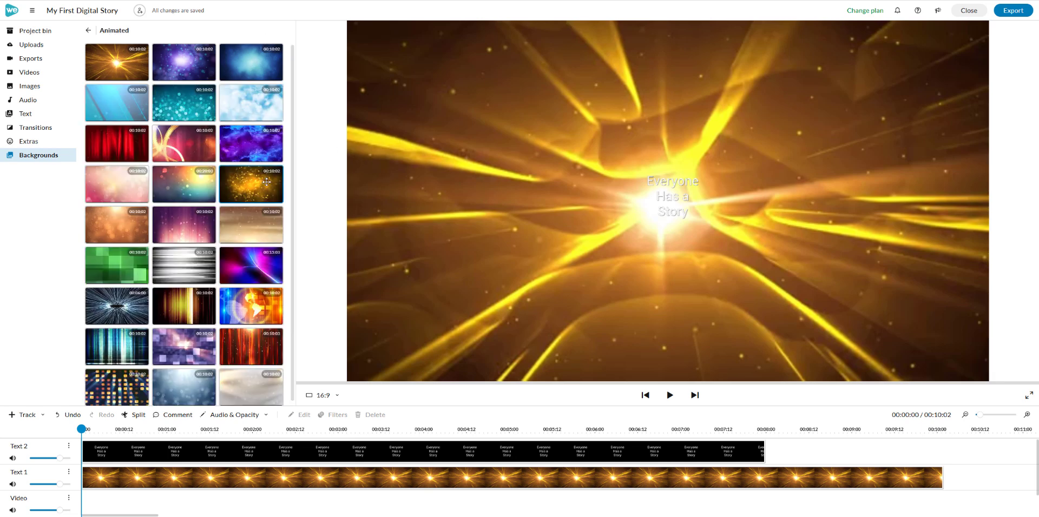
scroll(225, 187, down, 1)
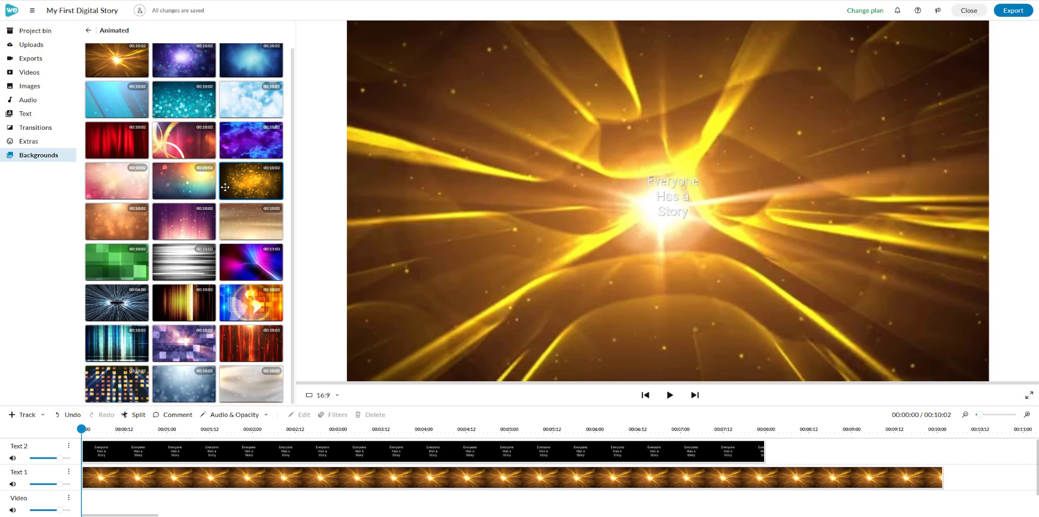
click(105, 302)
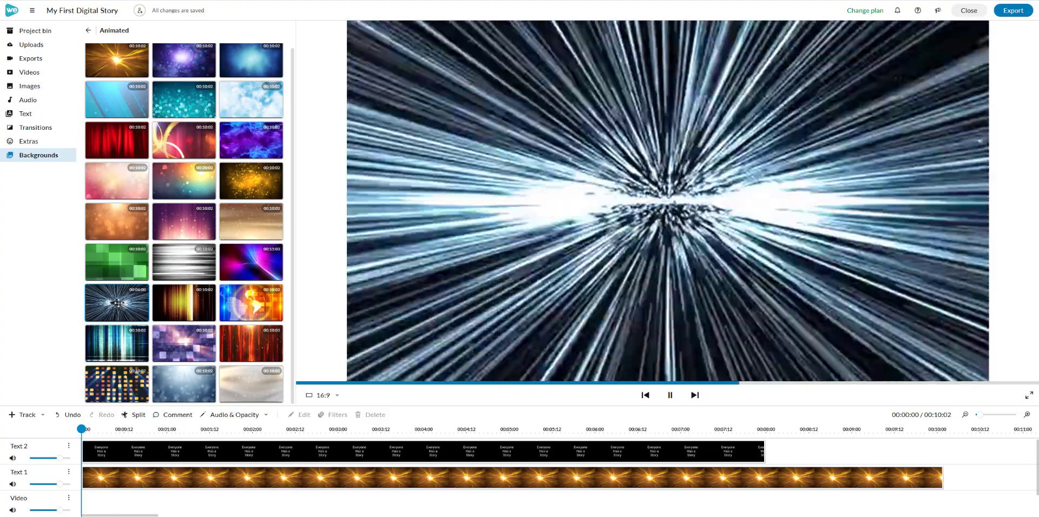
drag(118, 303, 958, 480)
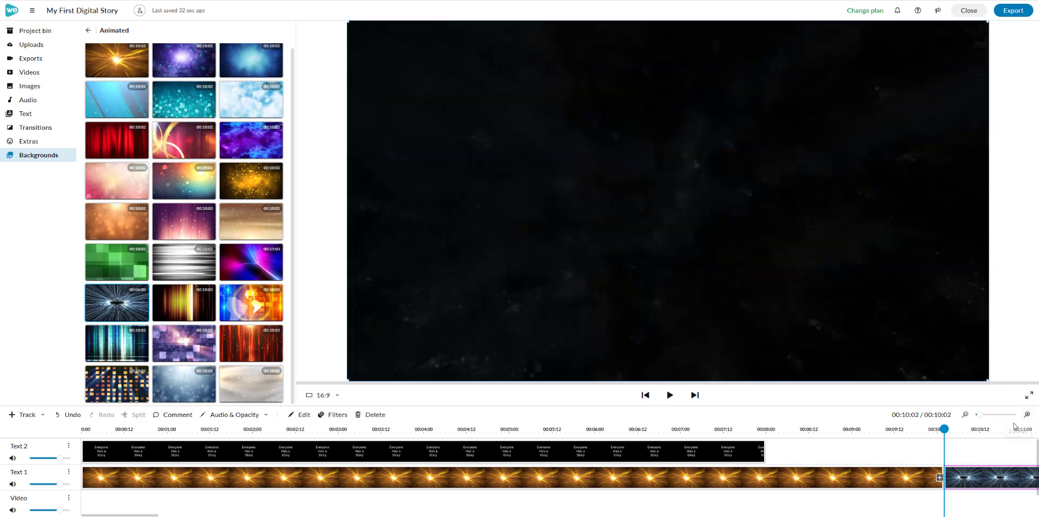
- Place a plain "Sample" title on the Text 2 track at 00:10:02, aligned with the start of the blue-white light-streak background
mouse_move(980, 412)
drag(980, 416, 972, 417)
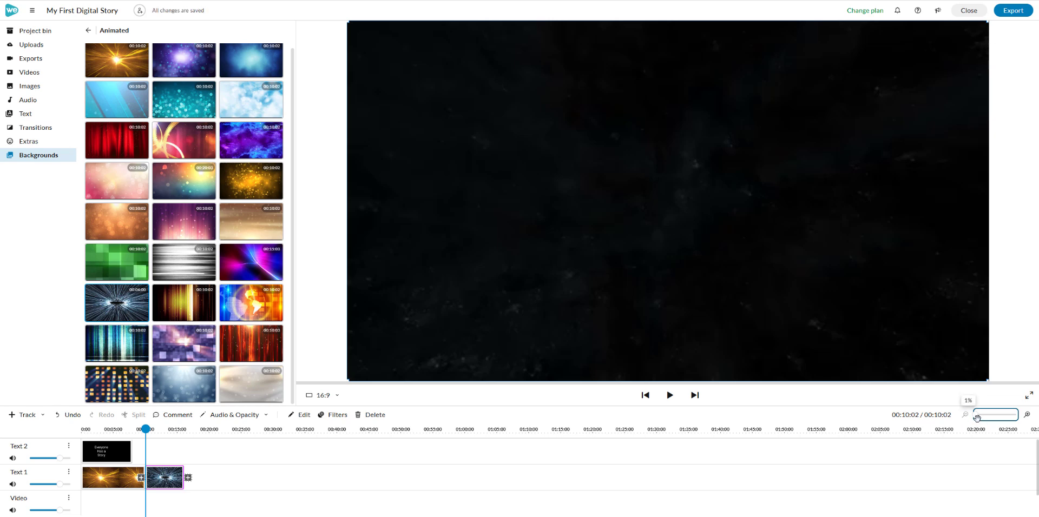
click(1027, 415)
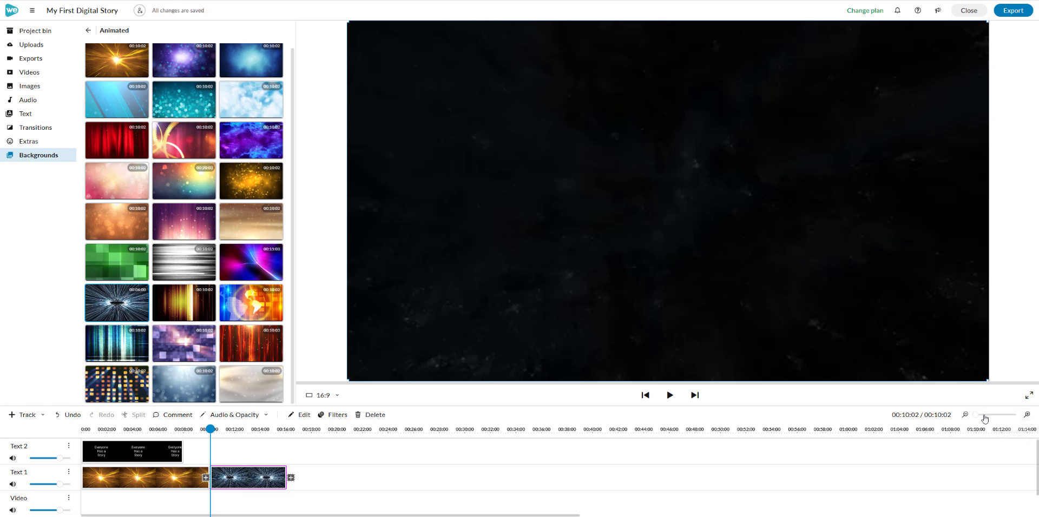
click(964, 415)
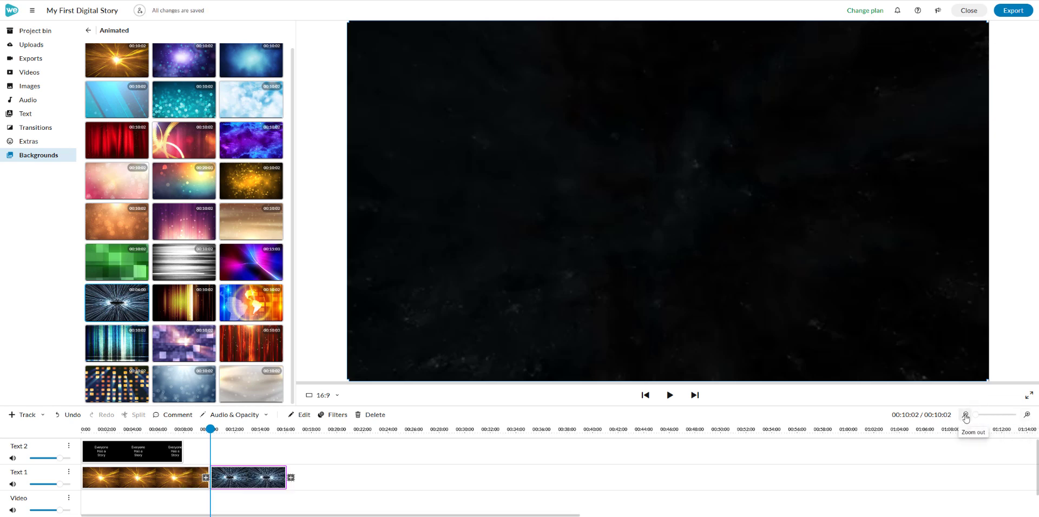
click(1026, 415)
drag(210, 430, 257, 449)
drag(255, 450, 241, 452)
click(243, 478)
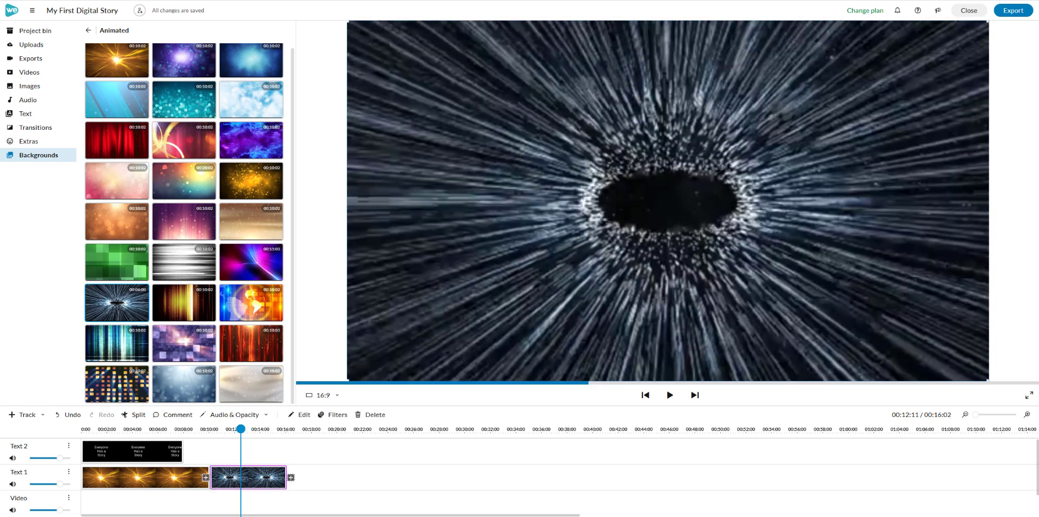
click(25, 113)
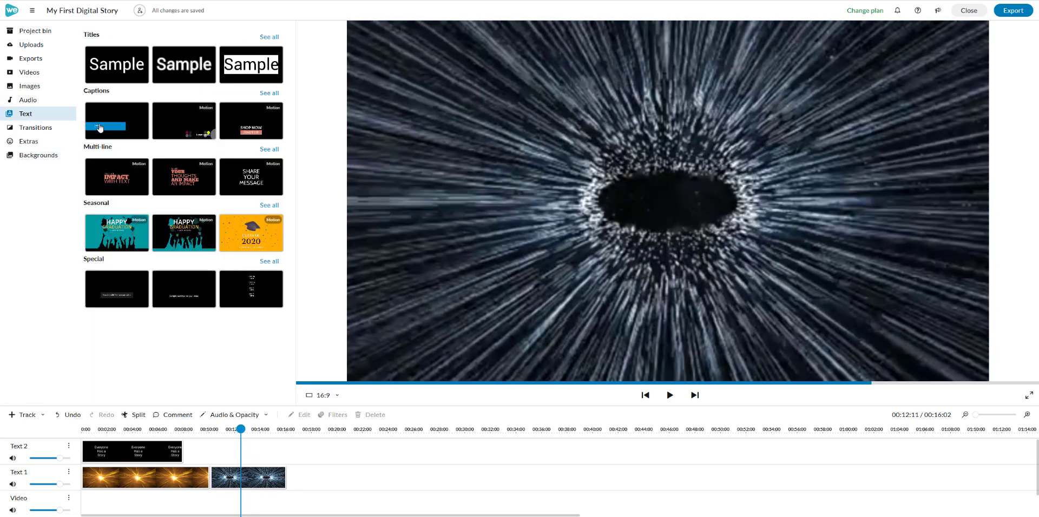
click(117, 67)
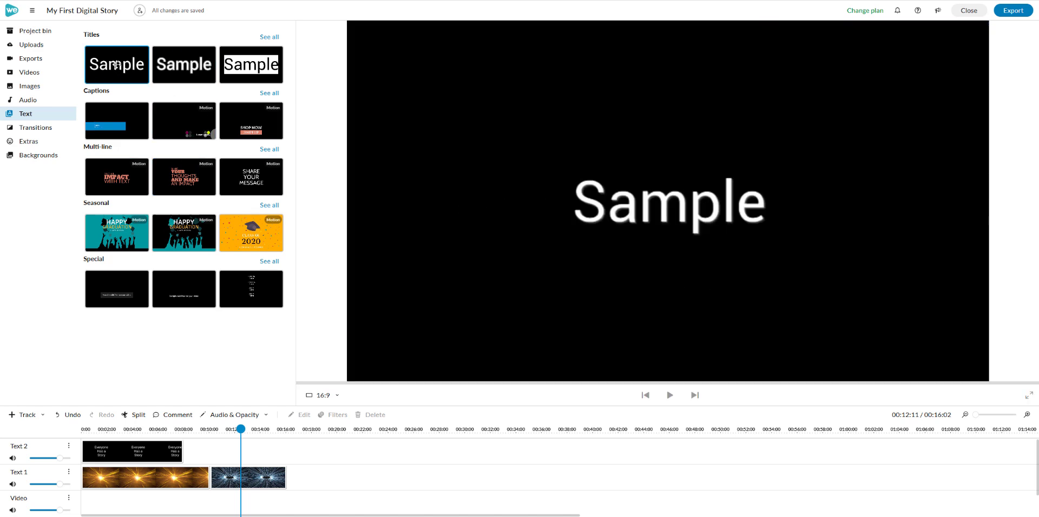
drag(116, 64, 220, 461)
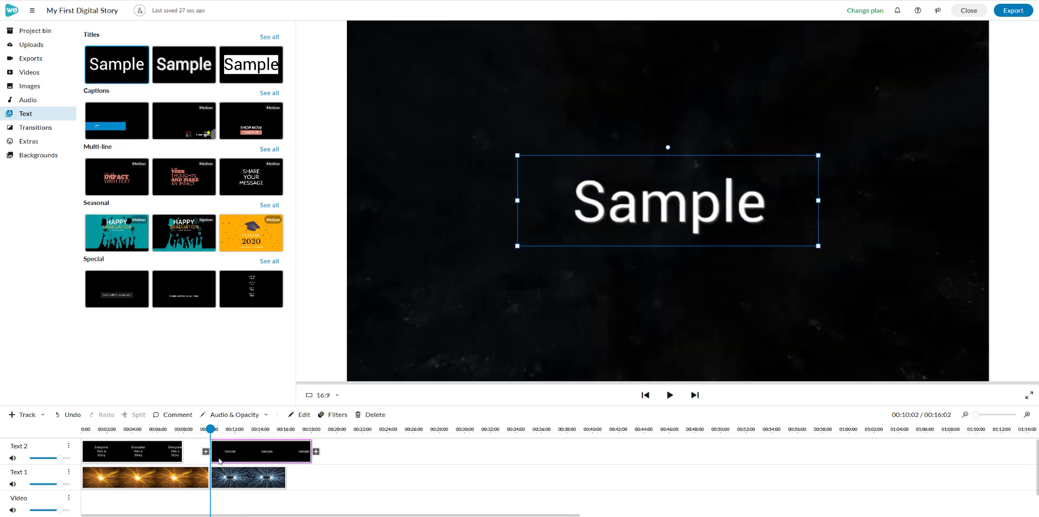
- Change the new title's text to "Here is My Story" and move it up to about x 532, y 331
double_click(589, 201)
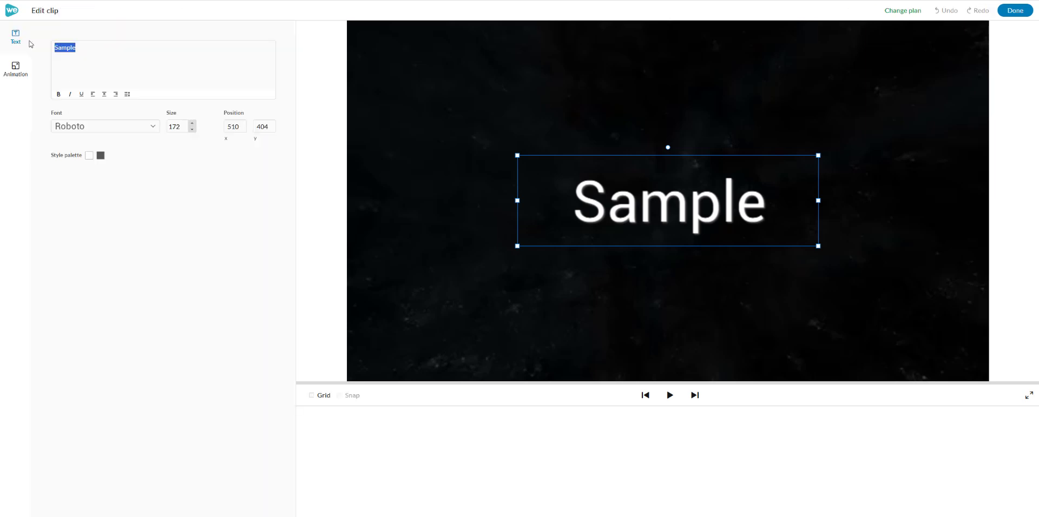
text(Here)
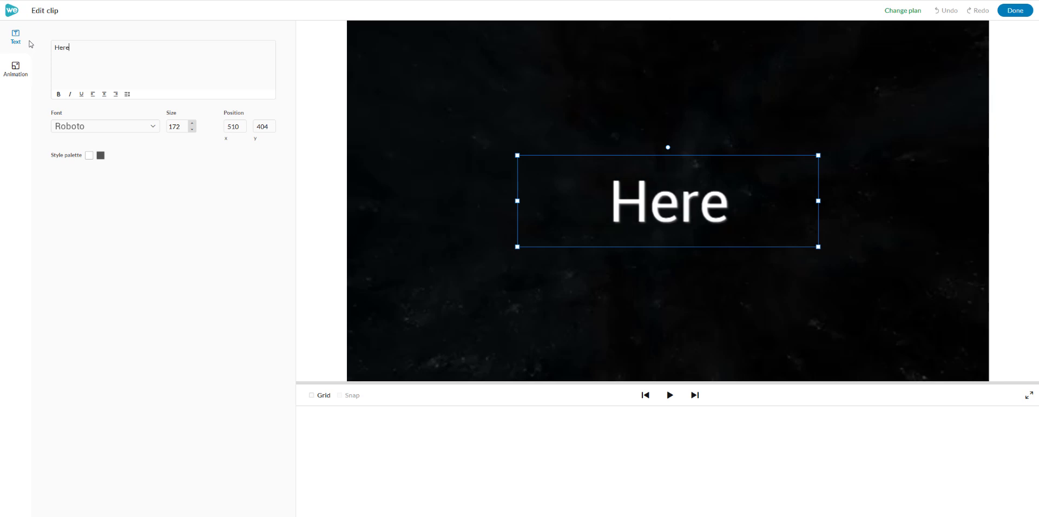
text( is My S)
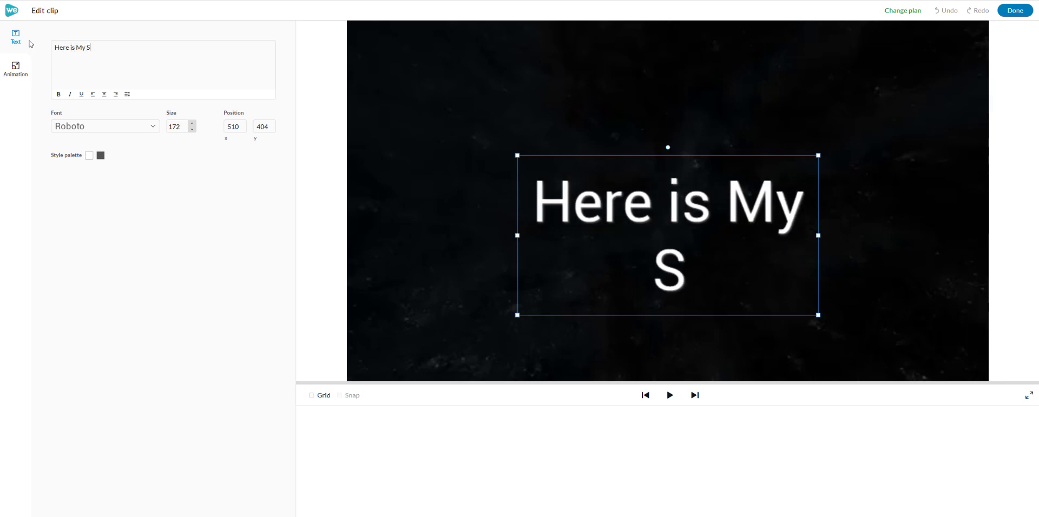
text(tory)
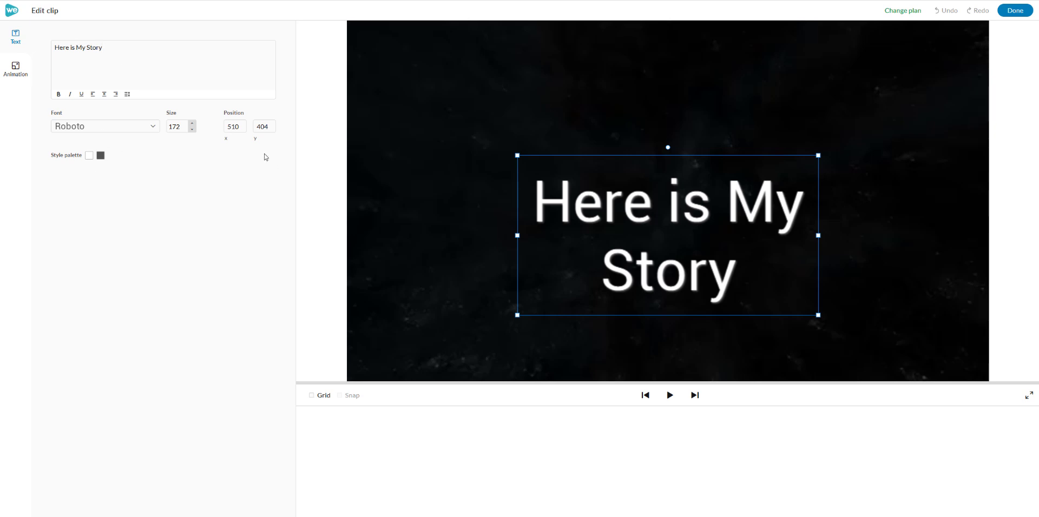
drag(654, 224, 662, 201)
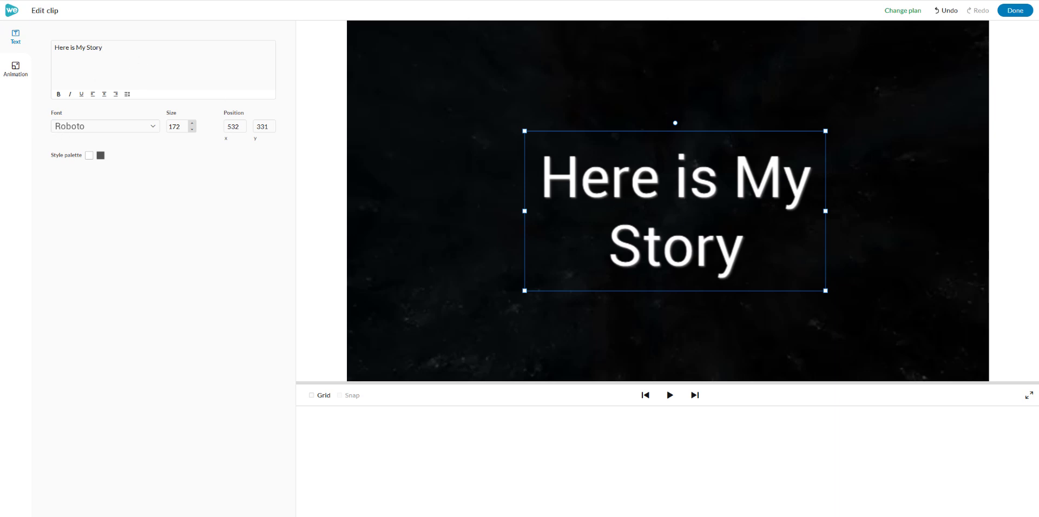
- Animate the "Here is My Story" title so it grows to an end scale of 1.75, and finish editing the clip
click(15, 70)
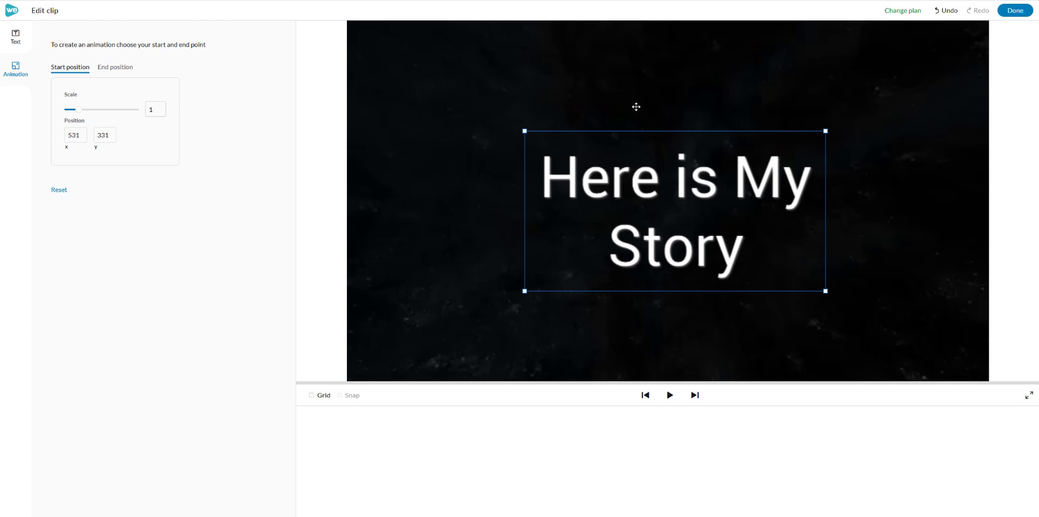
click(103, 67)
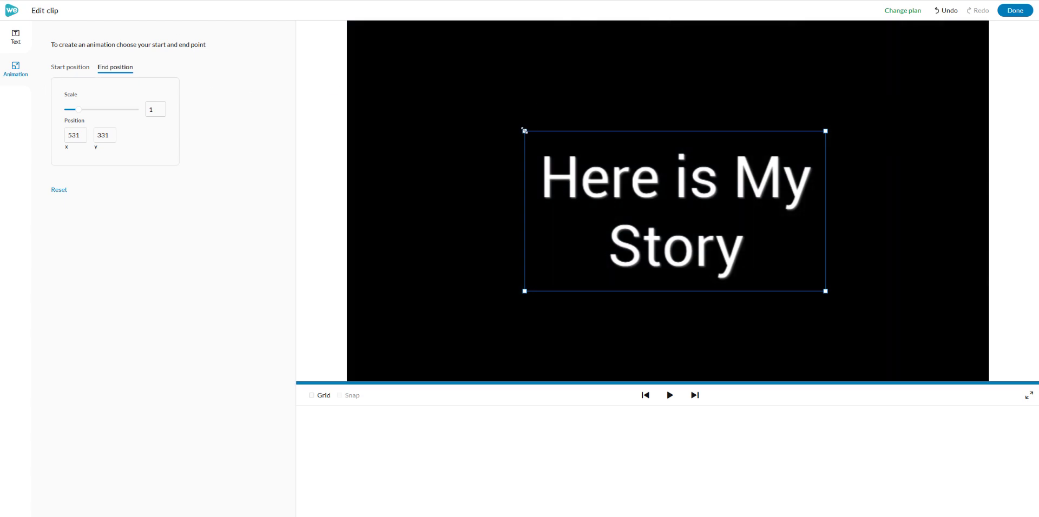
drag(82, 111, 88, 110)
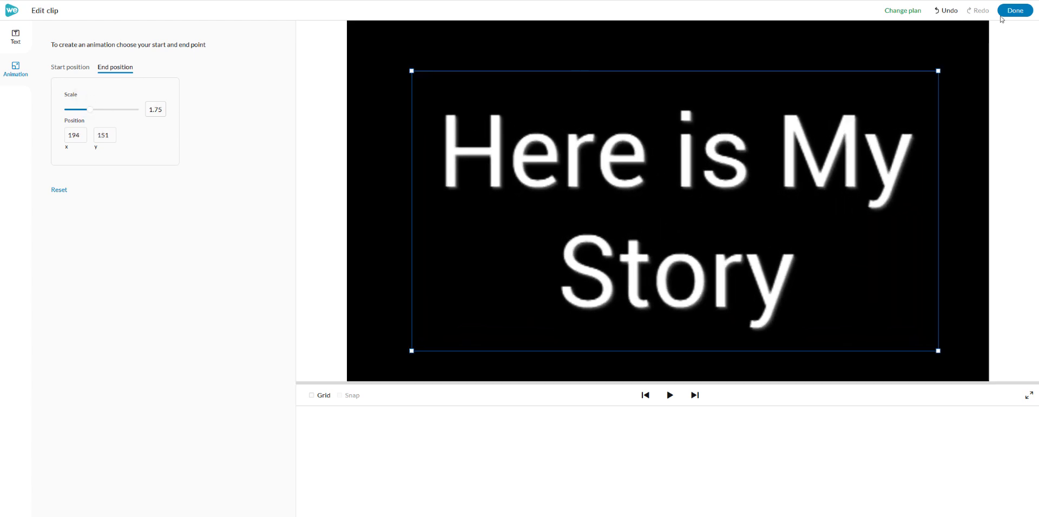
click(1016, 11)
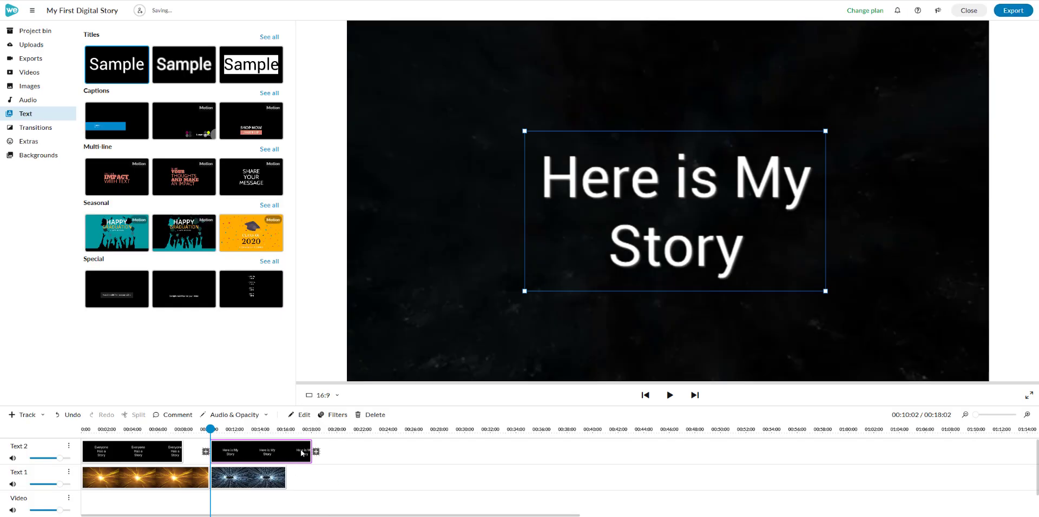
- Lengthen the blue-white background and the "Everyone Has a Story" title to match the clips they are layered with, and play the sequence
click(283, 479)
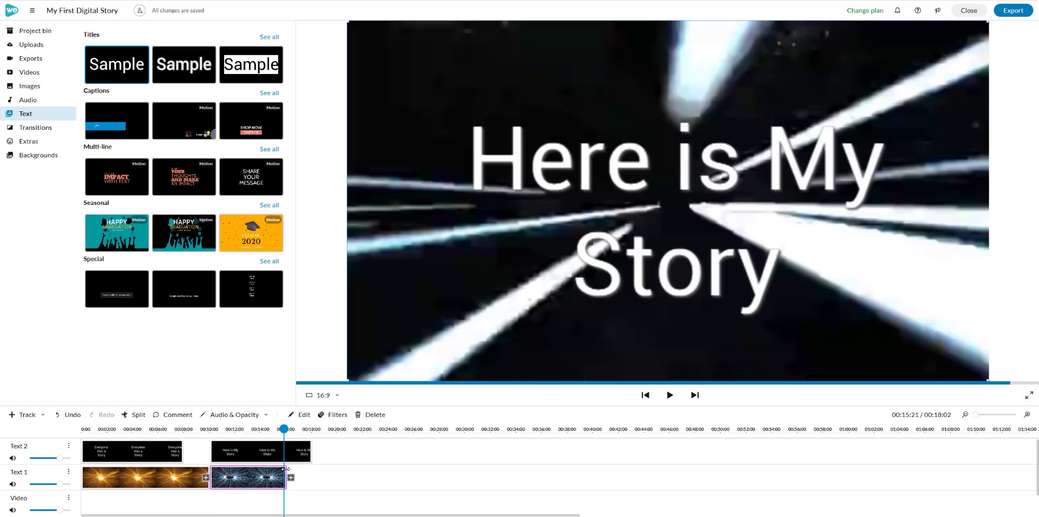
drag(285, 470, 307, 470)
drag(312, 429, 345, 431)
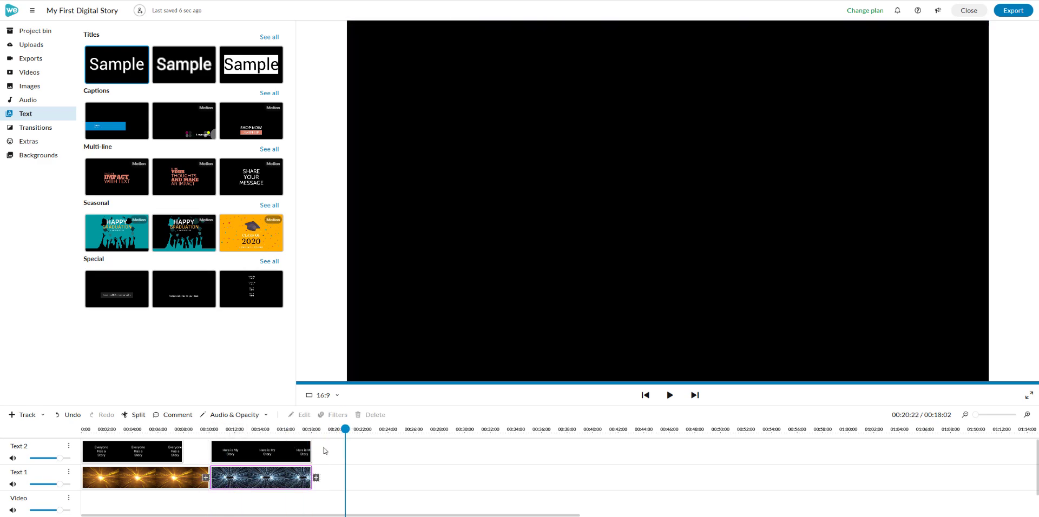
click(181, 452)
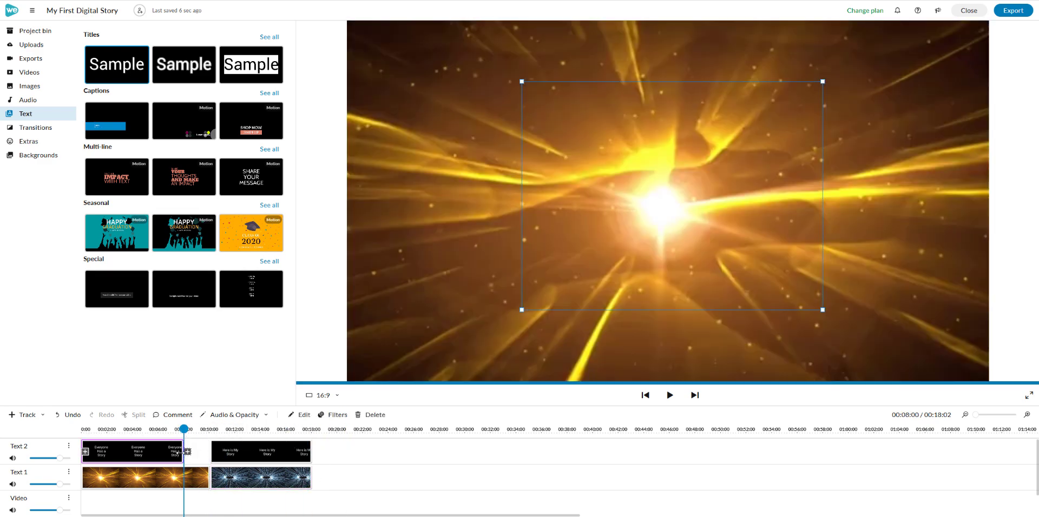
drag(181, 452, 209, 455)
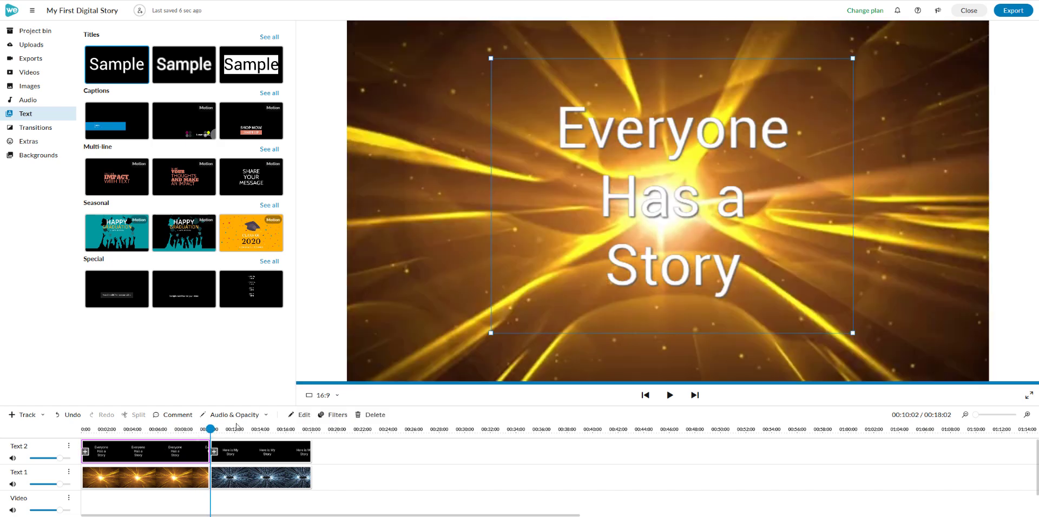
drag(210, 429, 81, 429)
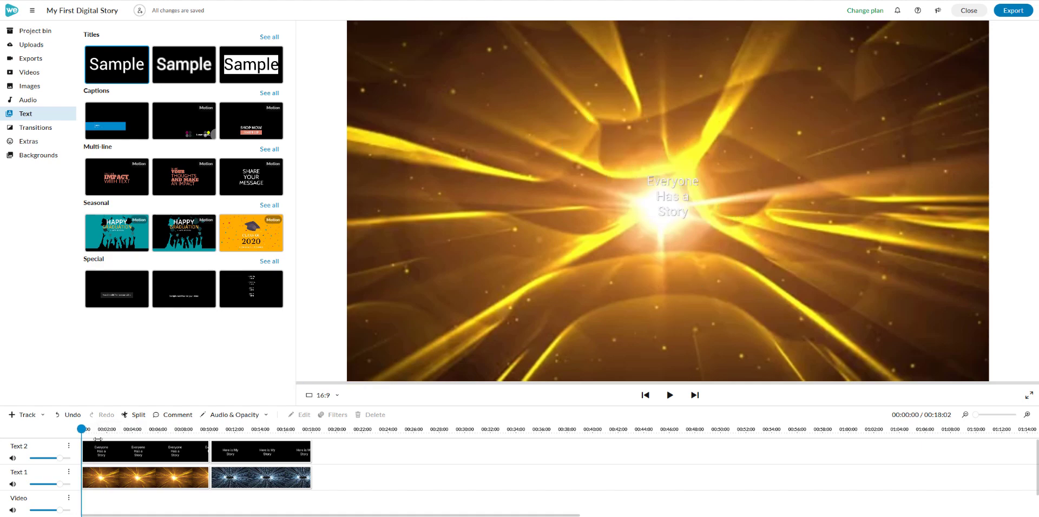
click(670, 396)
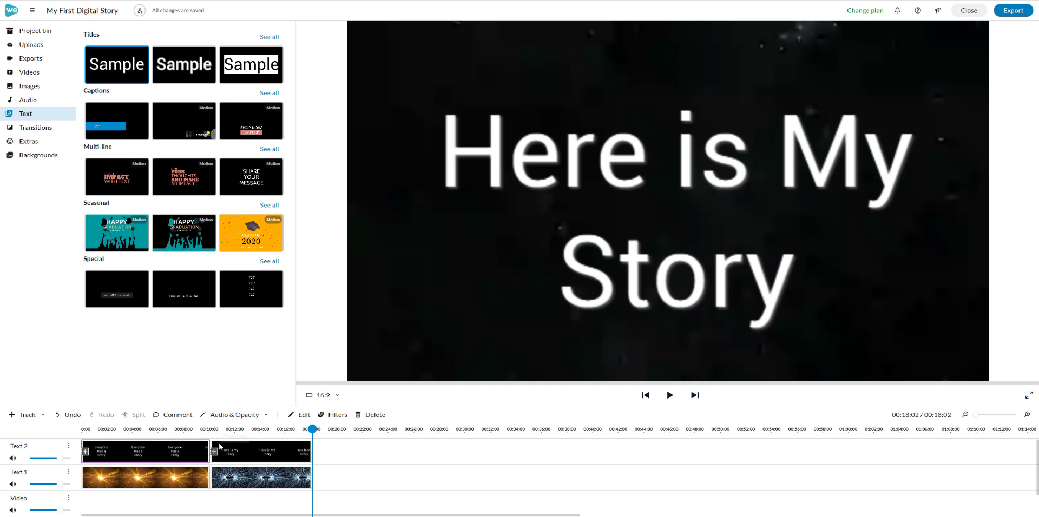
- Shorten the "Everyone Has a Story" title and the golden light-burst background so both end at about 4.7 seconds
drag(208, 443, 141, 449)
click(163, 478)
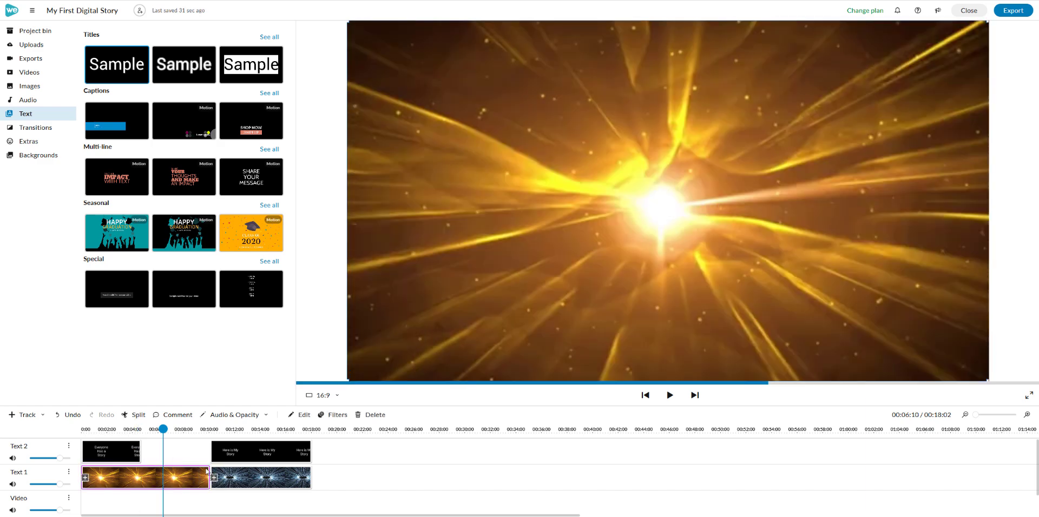
drag(207, 470, 136, 476)
- Shorten the "Here is My Story" title and its blue-white background to end at 00:08:21, and play the sequence from the start
drag(370, 484, 193, 453)
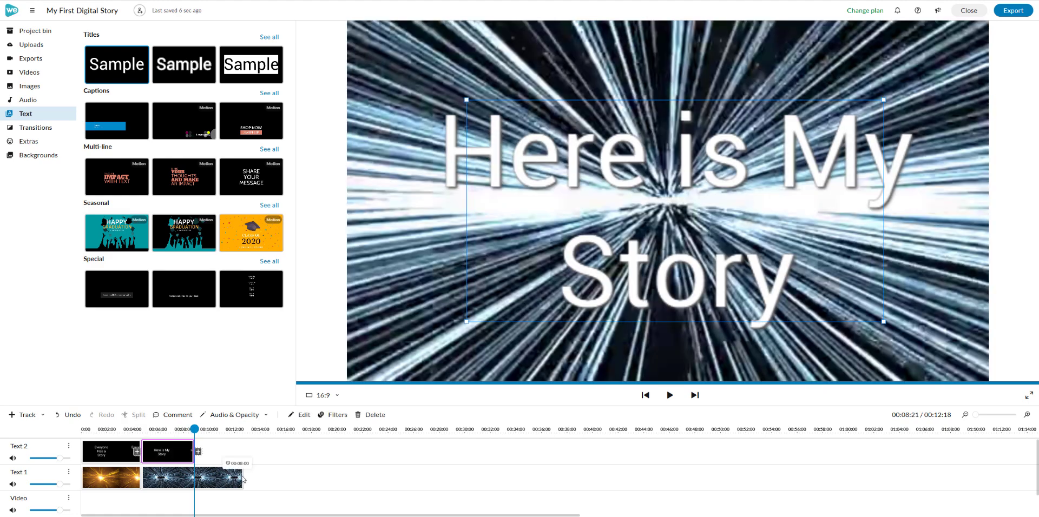
drag(242, 478, 193, 479)
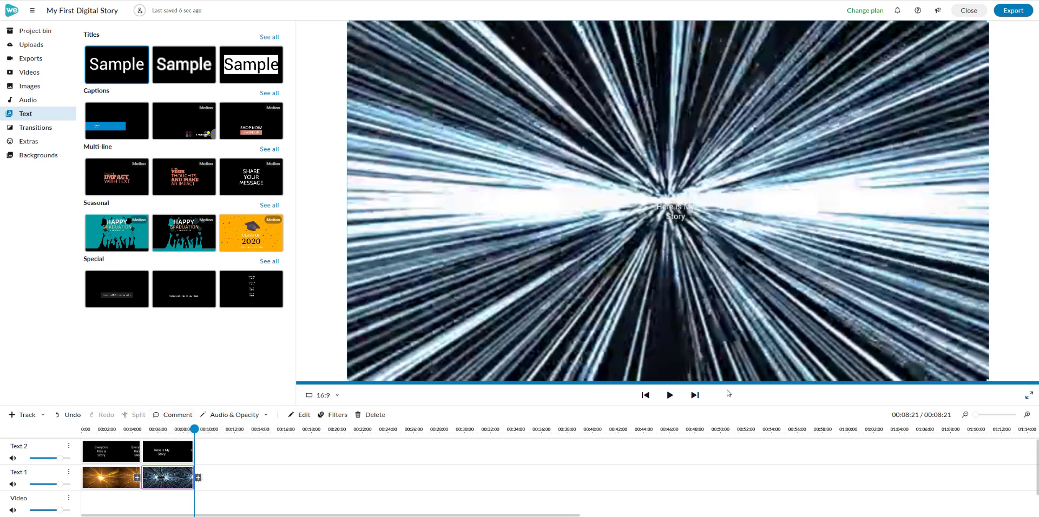
click(645, 395)
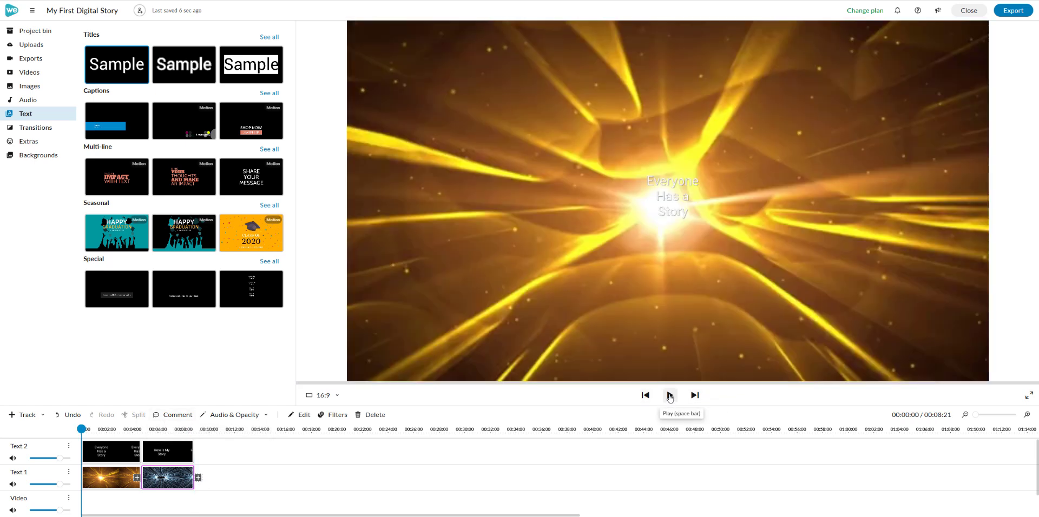
click(669, 395)
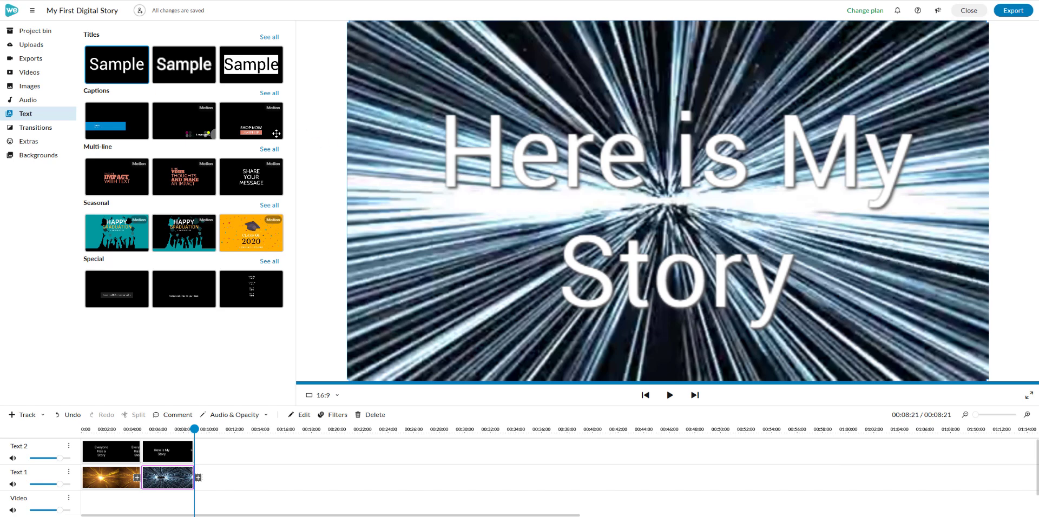
- Add the Burn transition between the two titles on Text 2 and between the two backgrounds on Text 1
click(32, 130)
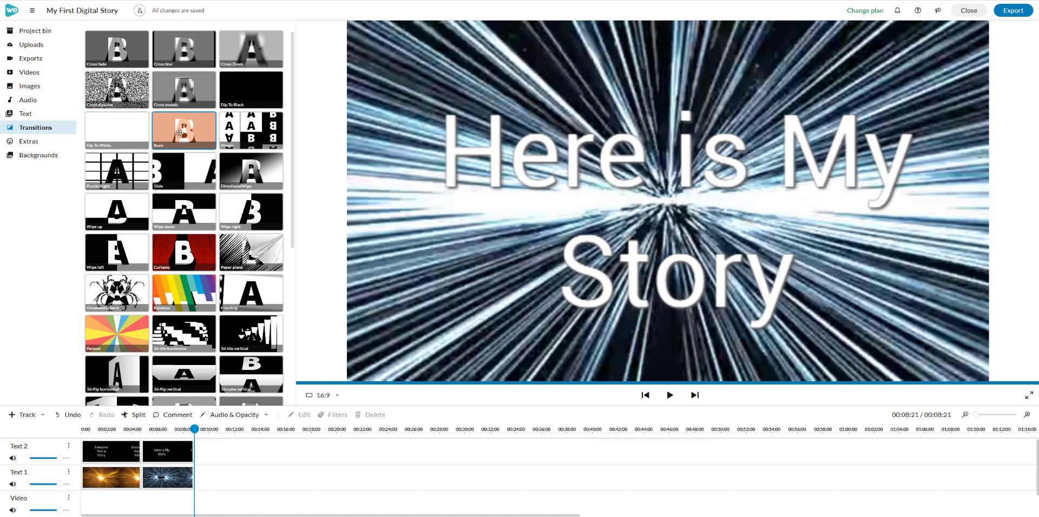
drag(181, 128, 142, 458)
mouse_move(186, 127)
mouse_down()
mouse_move(174, 296)
mouse_move(135, 477)
mouse_up()
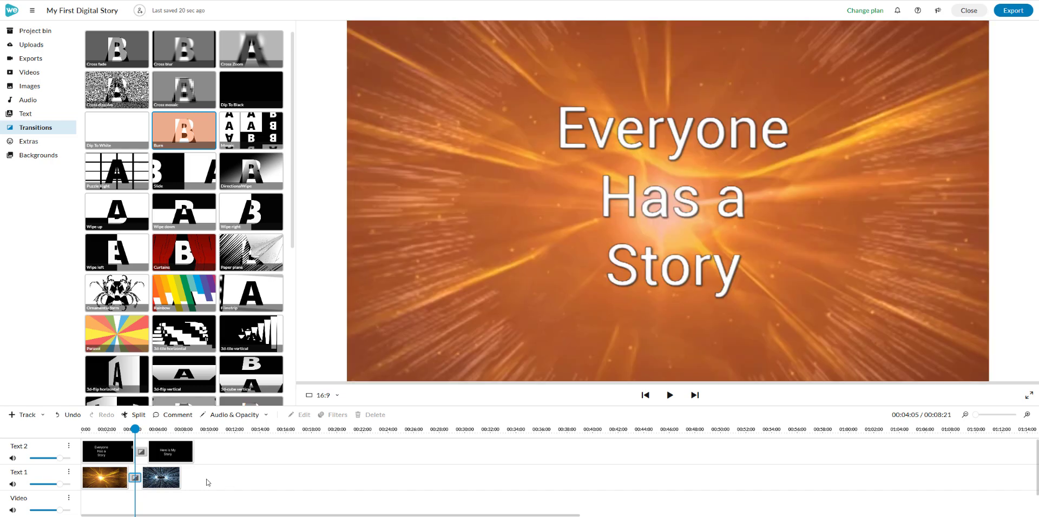
- Align the backgrounds with the titles, golden ending at 00:04:05 and blue-white starting at 00:05:05, and preview the sequence
click(162, 477)
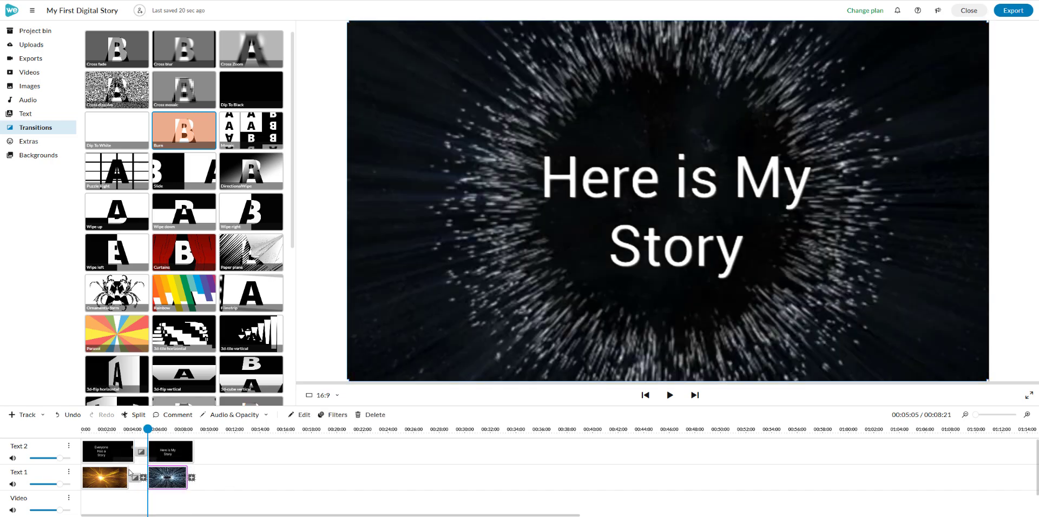
click(128, 471)
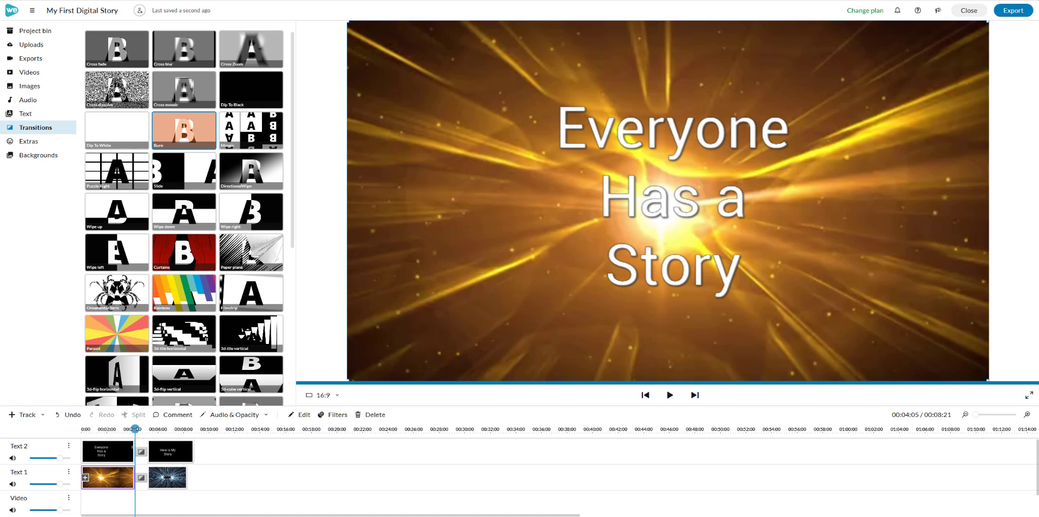
drag(134, 429, 82, 429)
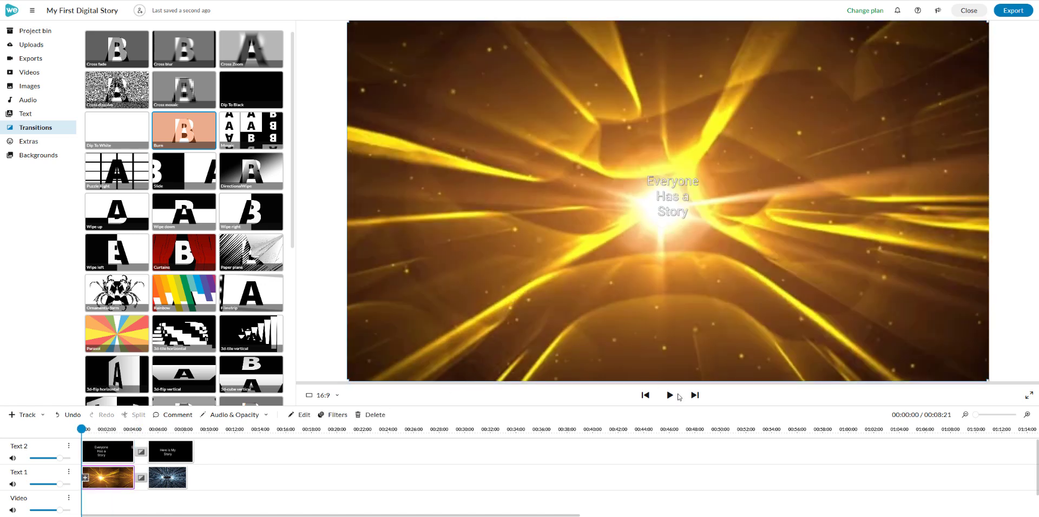
click(670, 396)
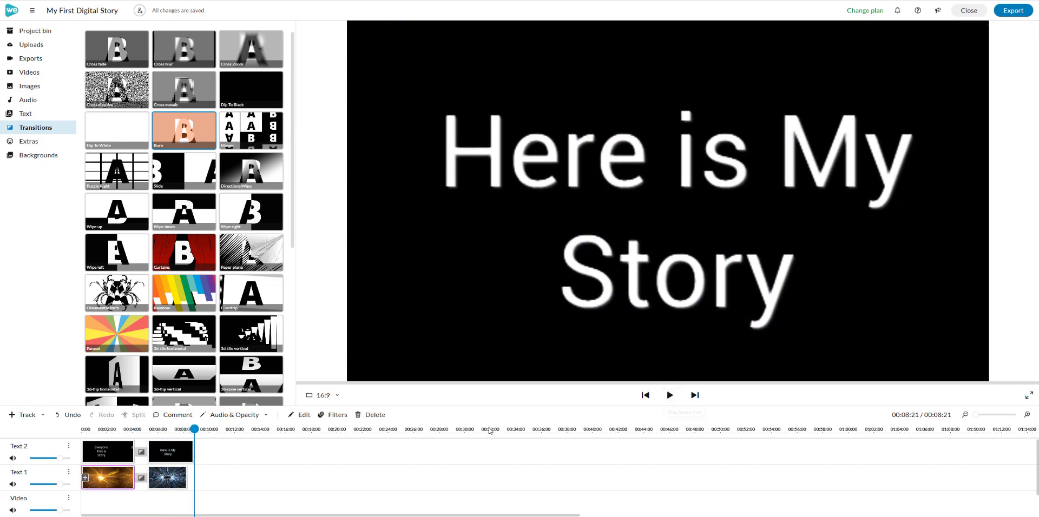
- Trim the end of the "Here is My Story" title to 00:08:08, matching the end of its background
click(191, 454)
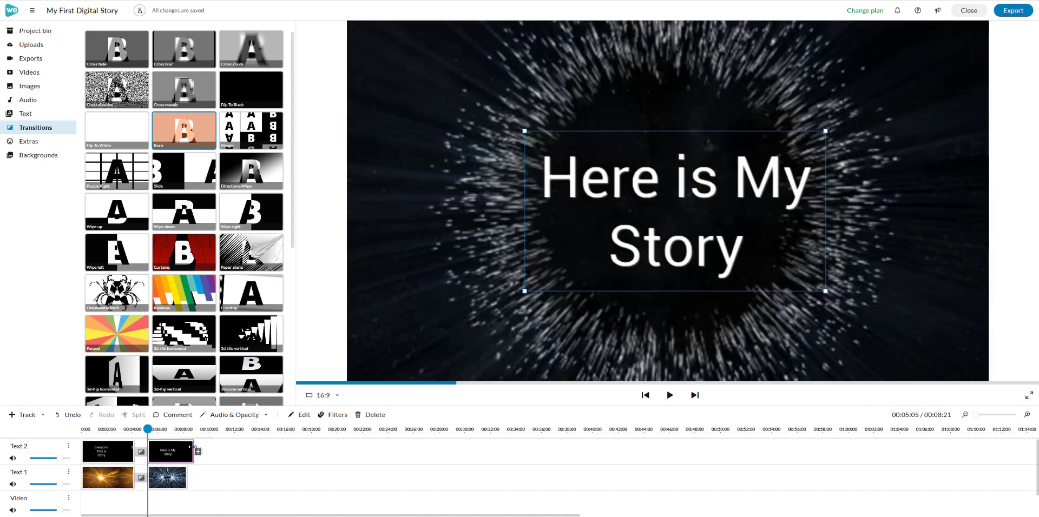
drag(194, 444, 184, 446)
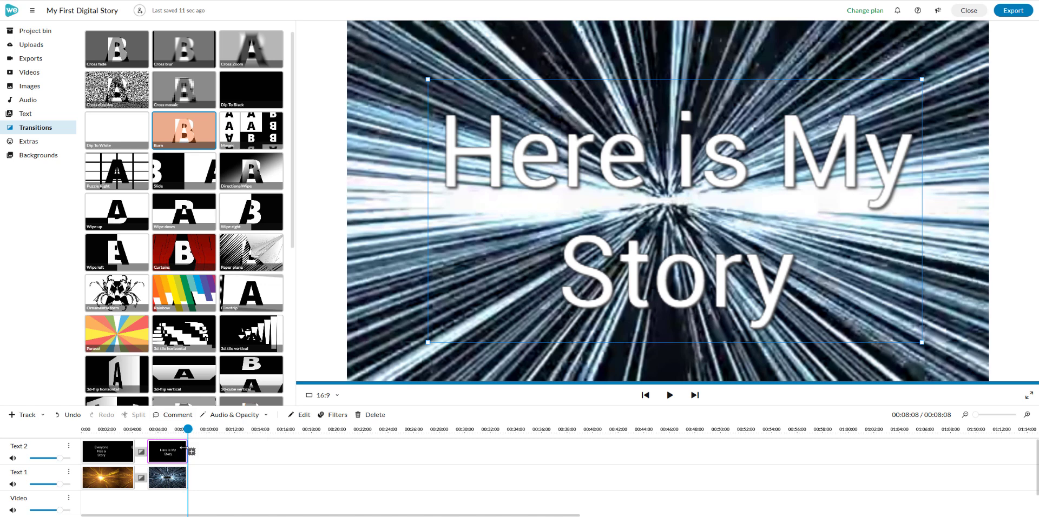